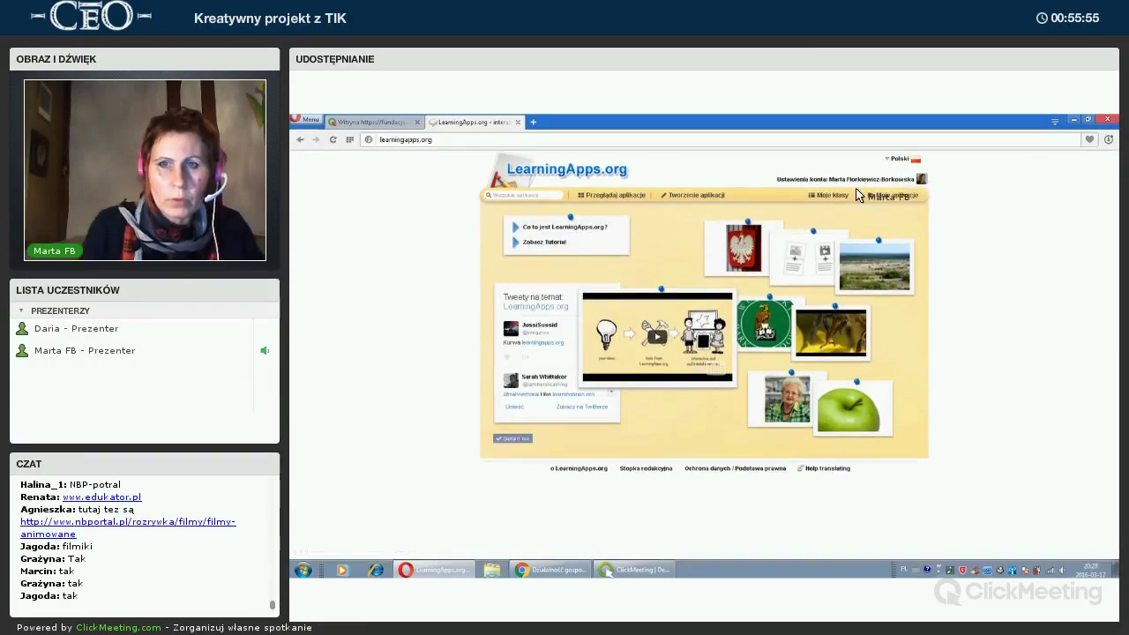
# - Look over the teacher's saved applications and the list of existing classes
pyautogui.click(811, 200)
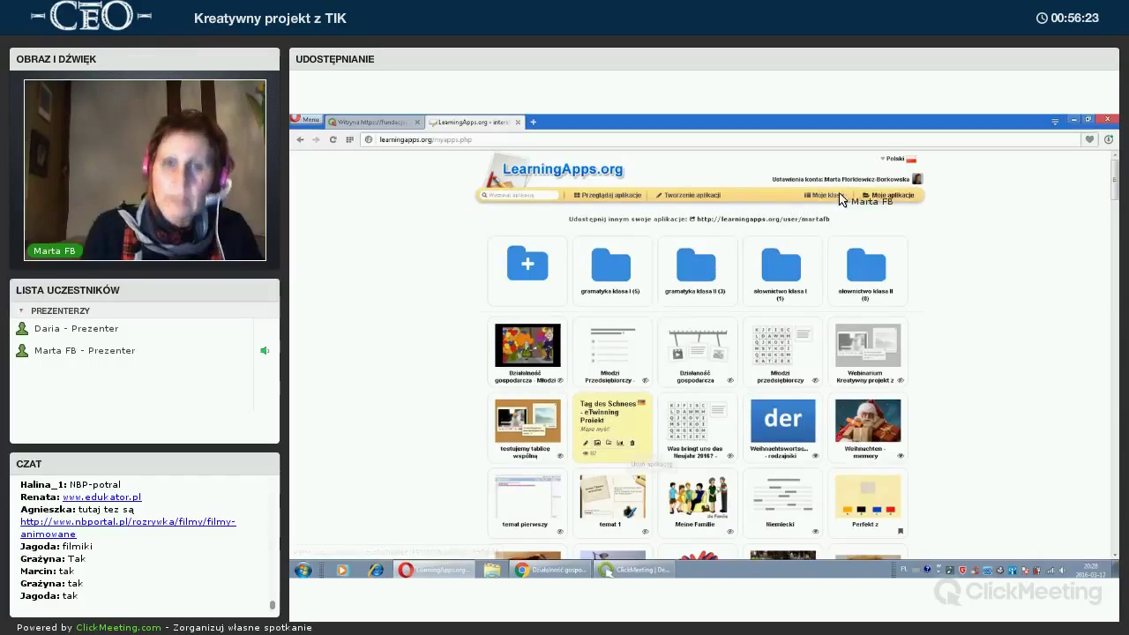
pyautogui.click(883, 197)
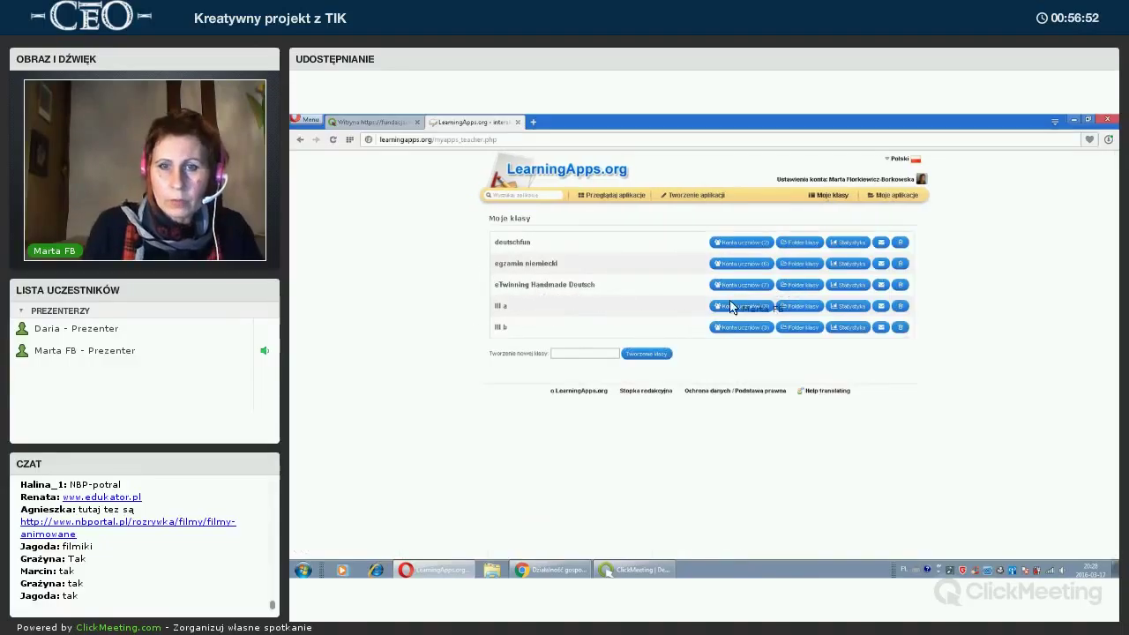
pyautogui.click(836, 198)
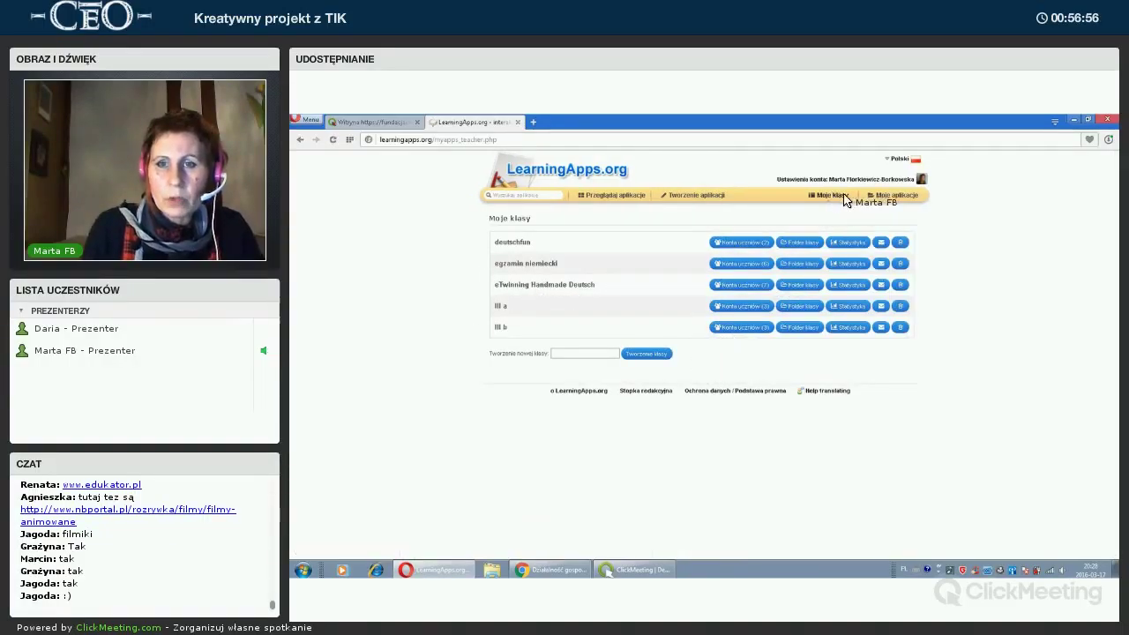
pyautogui.click(889, 202)
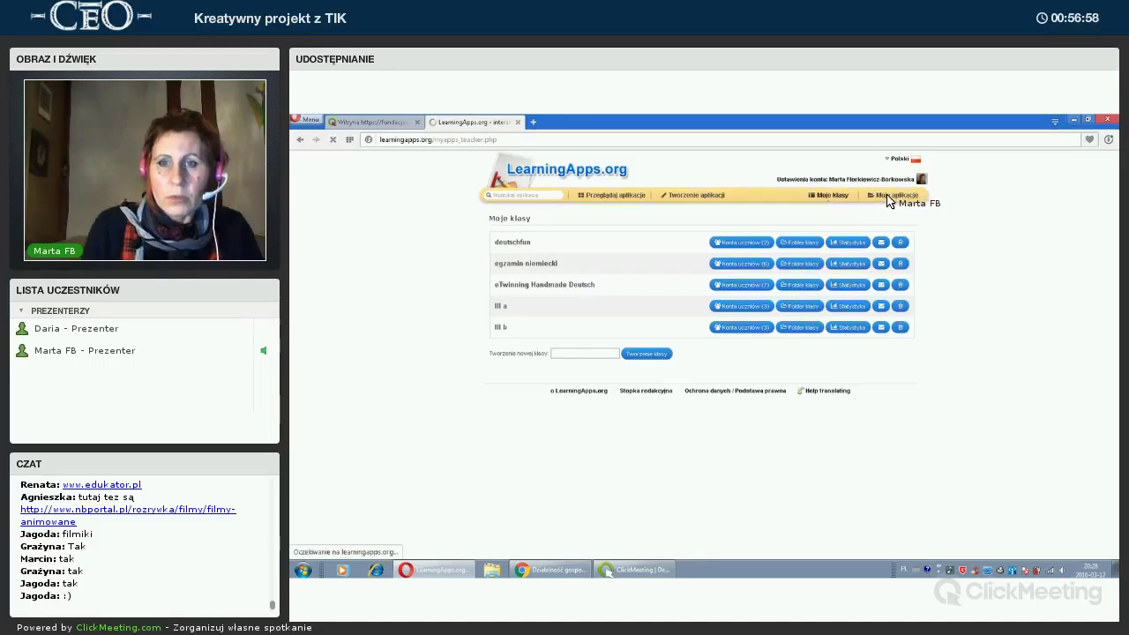
# - Create a new class named "test webinar" in the teacher's list of classes
pyautogui.click(825, 196)
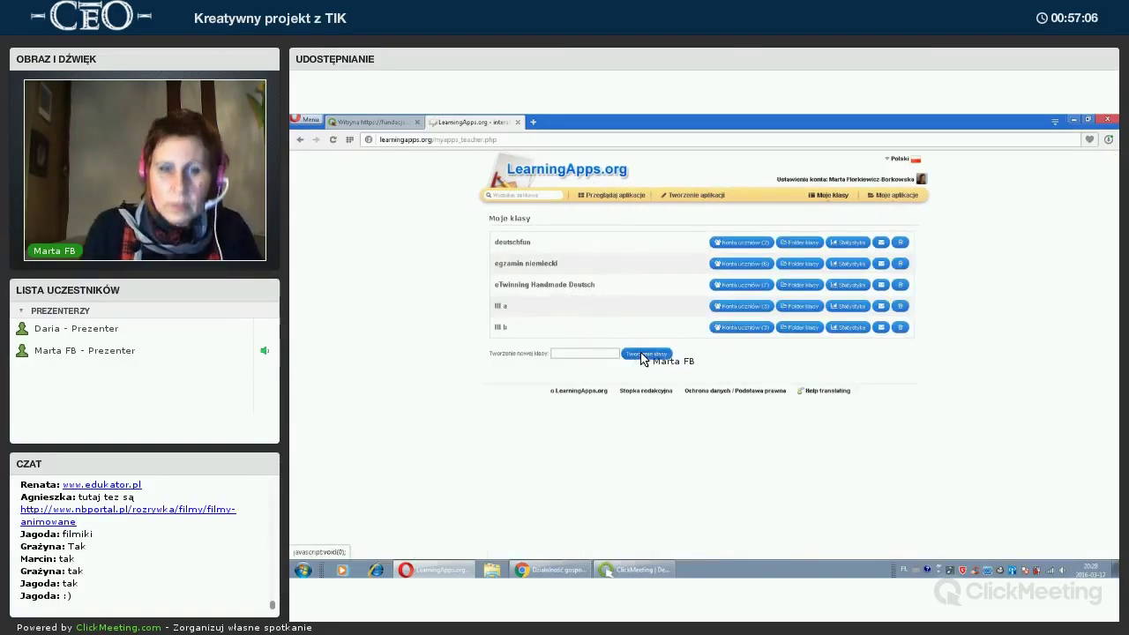
pyautogui.click(595, 355)
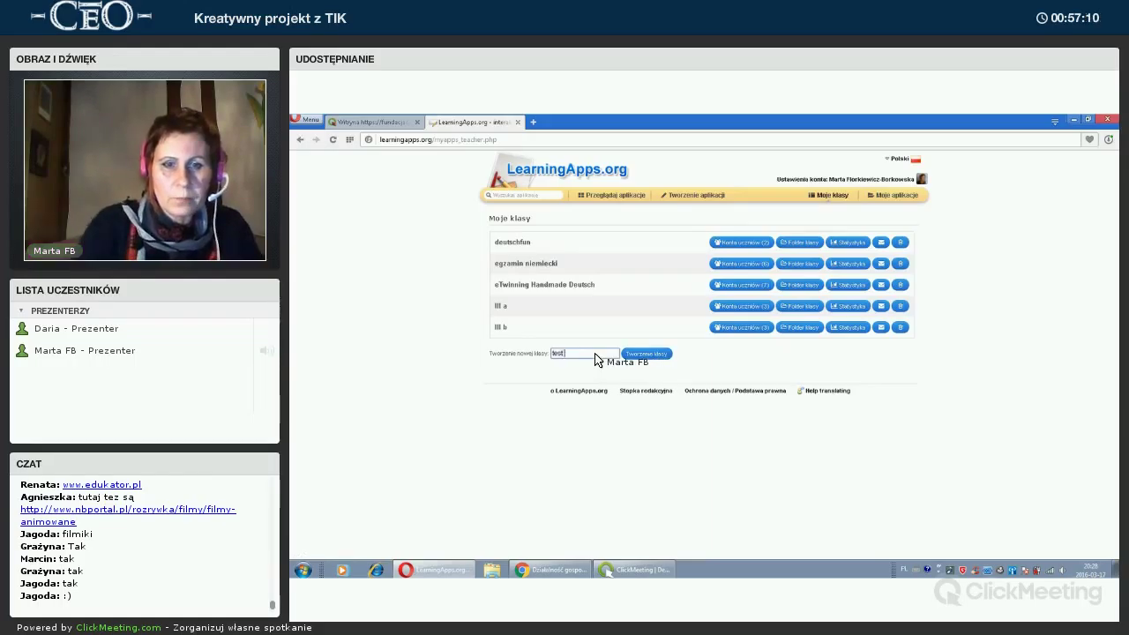
pyautogui.write('test webinar')
pyautogui.click(655, 356)
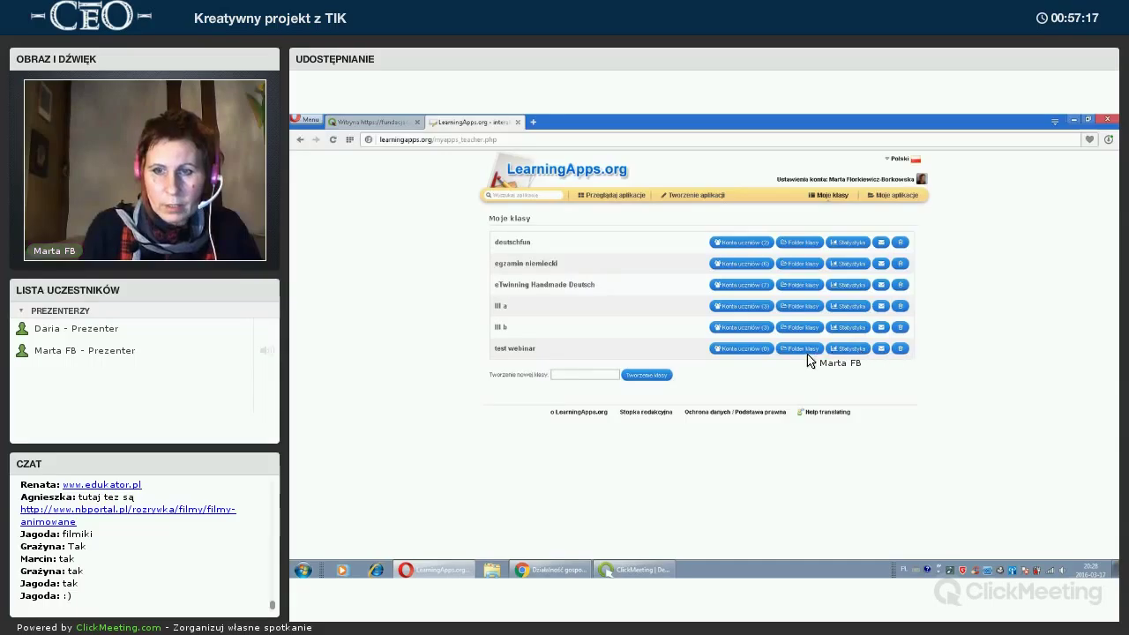
# - Examine the student statistics of the deutschfun and egzamin niemiecki classes, including the full width of the latter's applications table
pyautogui.click(848, 243)
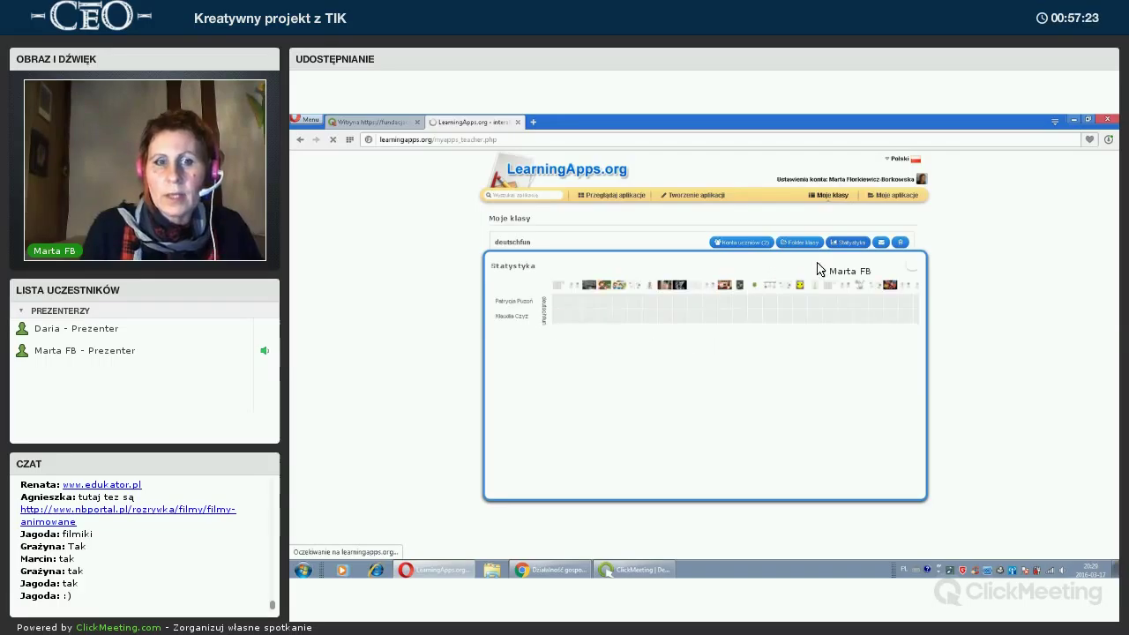
pyautogui.click(912, 266)
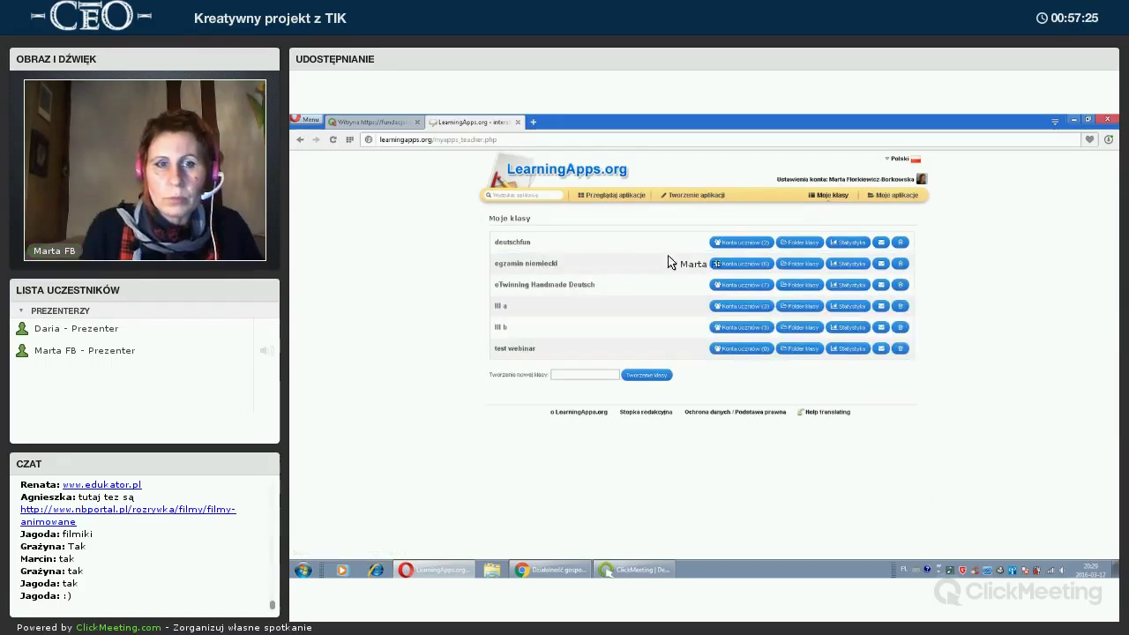
pyautogui.click(846, 264)
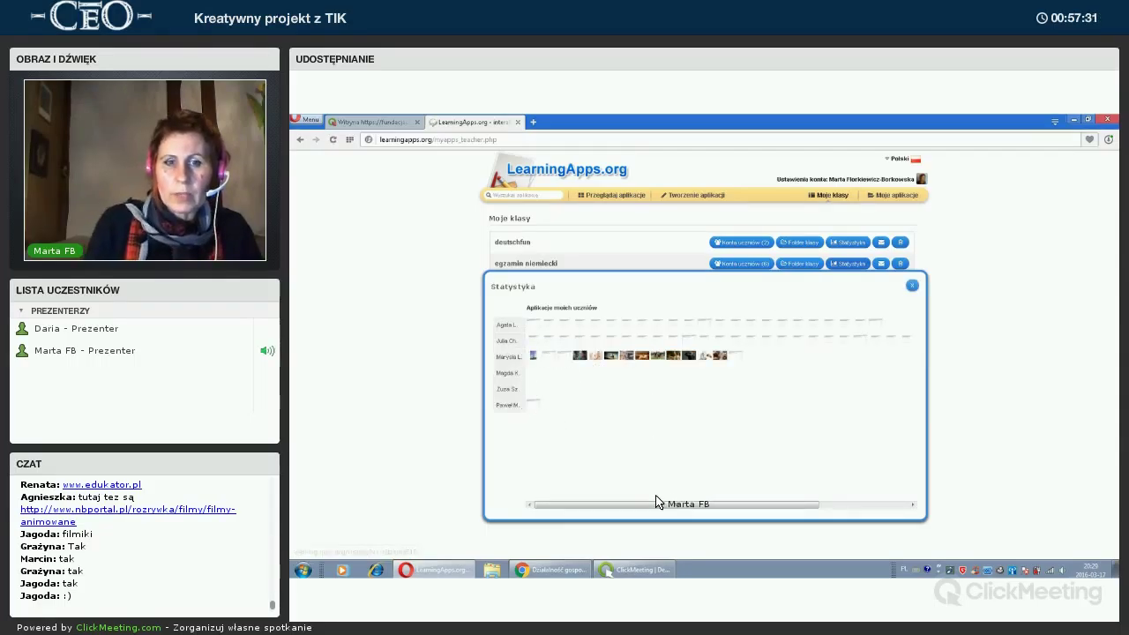
pyautogui.moveTo(661, 503); pyautogui.dragTo(811, 503)
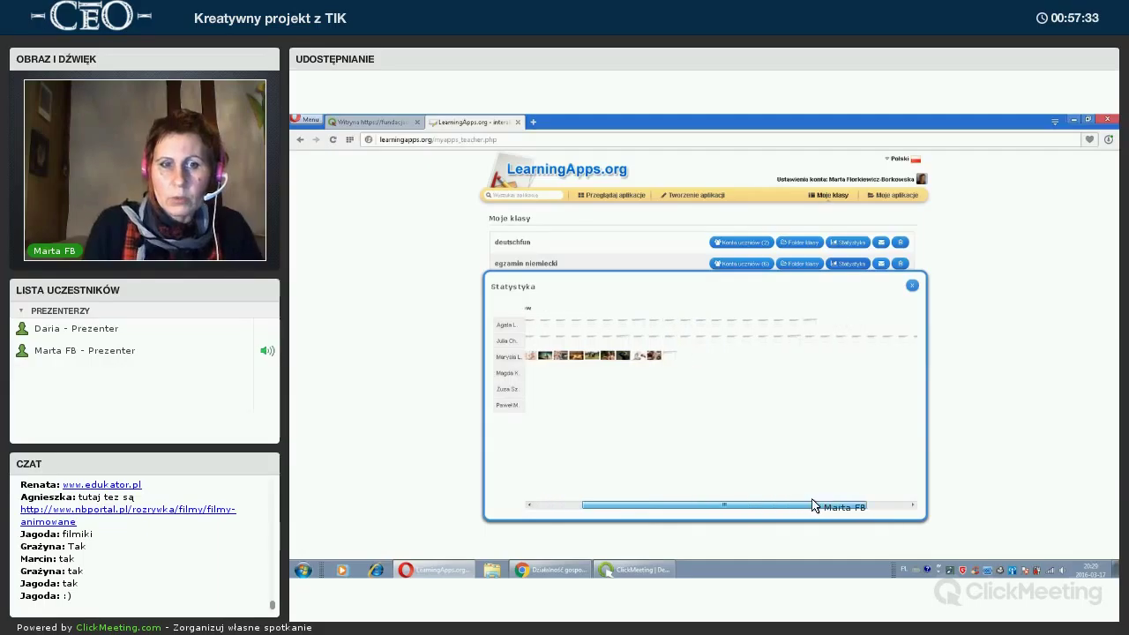
pyautogui.click(603, 509)
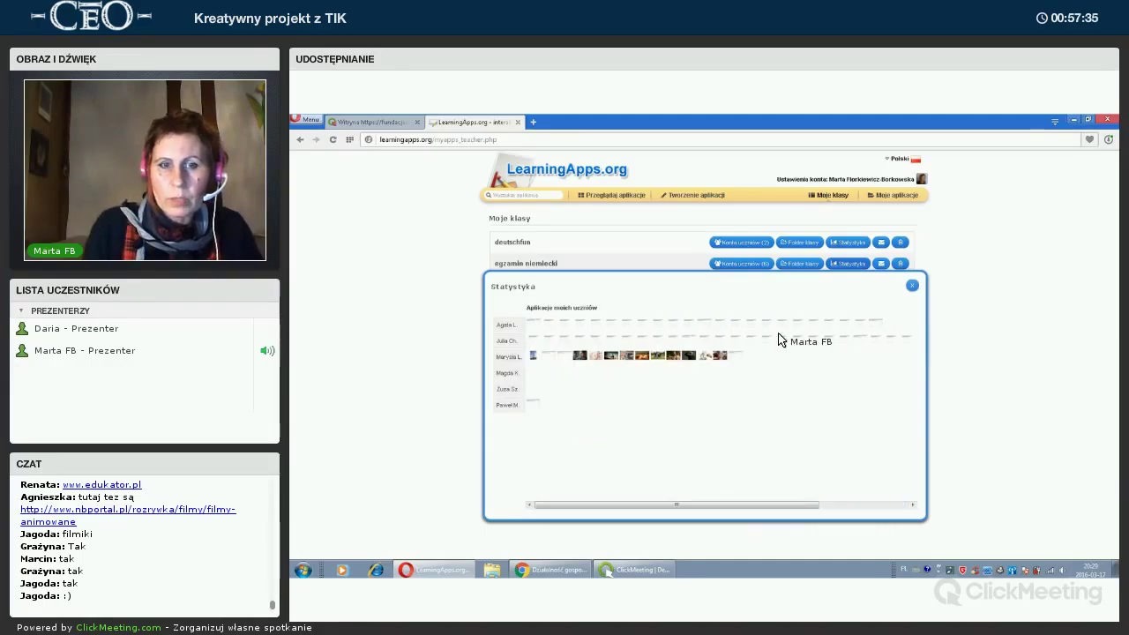
pyautogui.moveTo(846, 504); pyautogui.dragTo(533, 412)
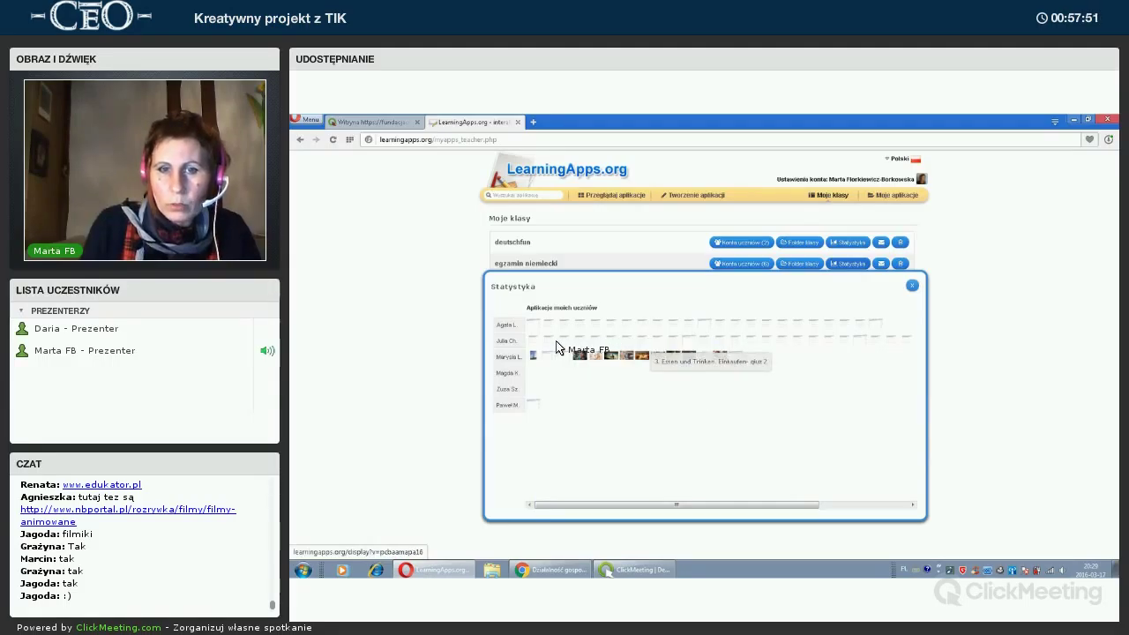
pyautogui.click(913, 288)
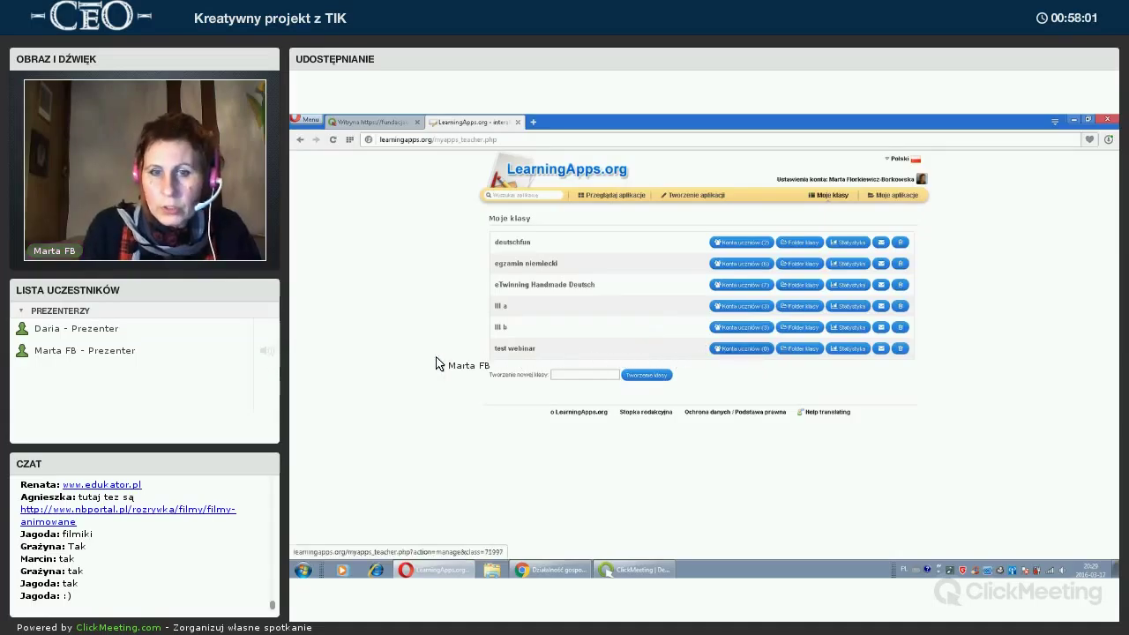
# - Create five student accounts in the test webinar class, giving each student's first name and surname initial
pyautogui.click(744, 349)
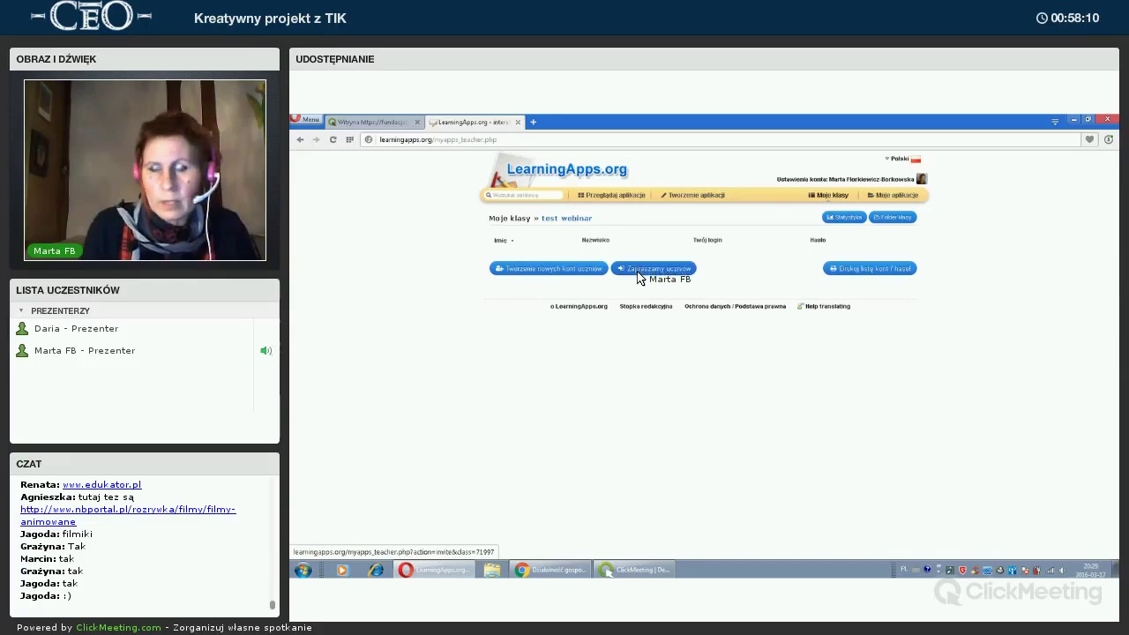
pyautogui.click(562, 276)
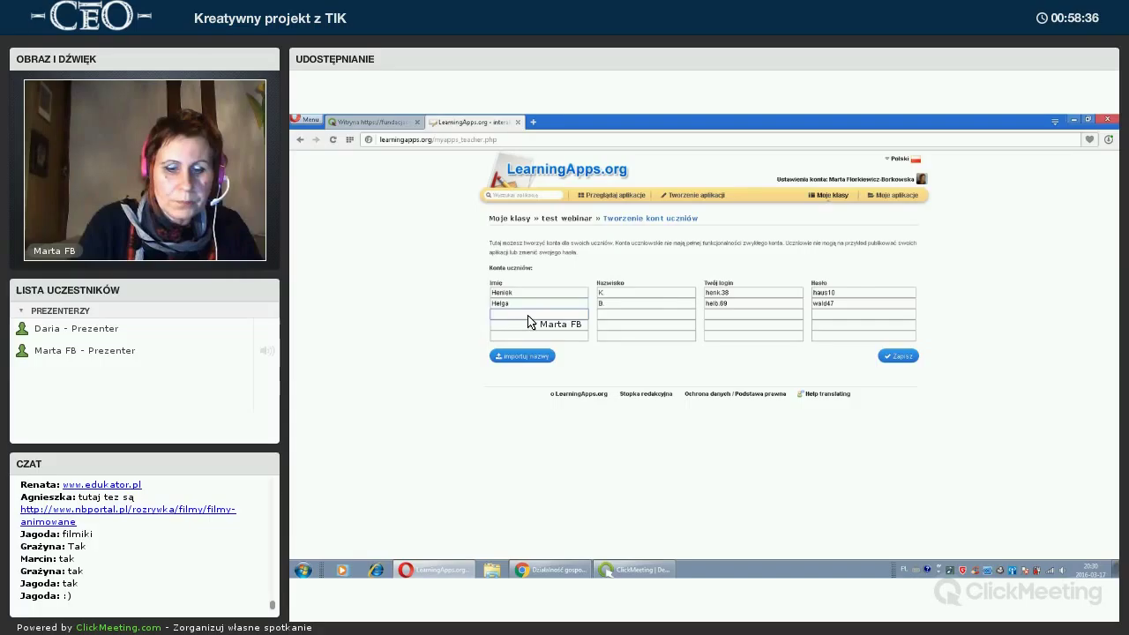
pyautogui.write('Mania')
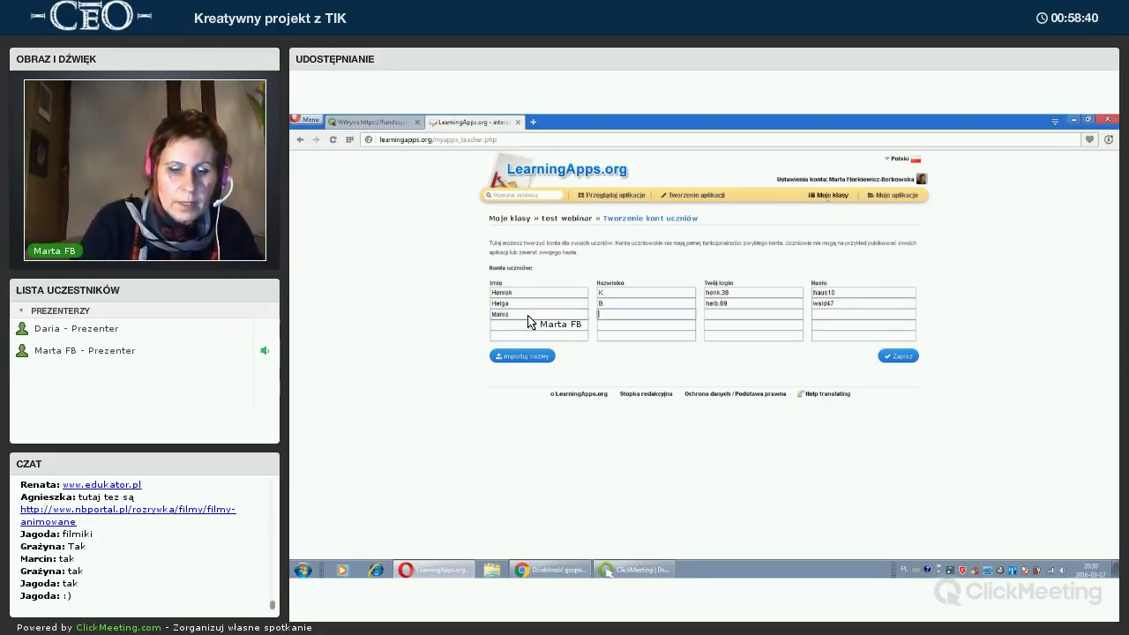
pyautogui.click(530, 324)
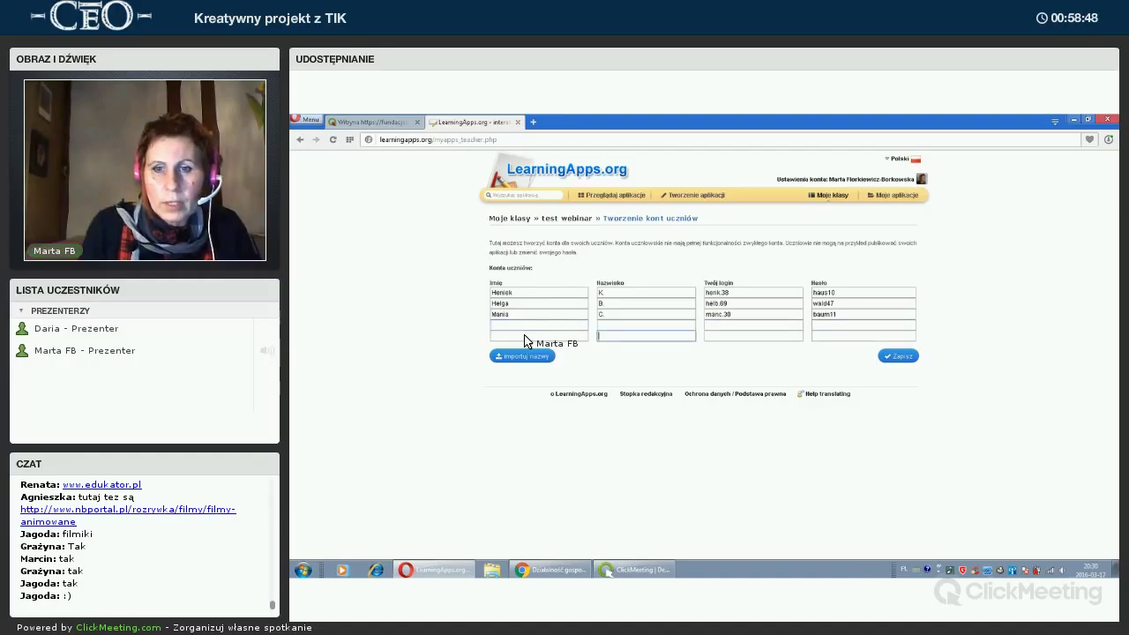
pyautogui.click(507, 336)
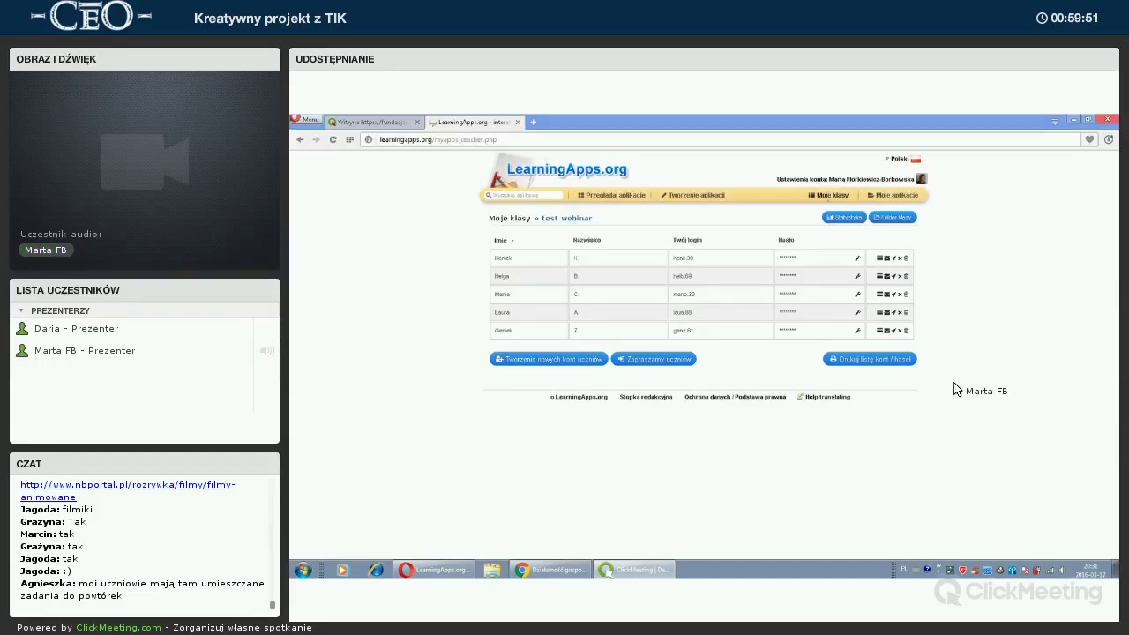
# - Preview the printable list of the test webinar class's student accounts and passwords, then cancel printing and close the preview page
pyautogui.click(845, 360)
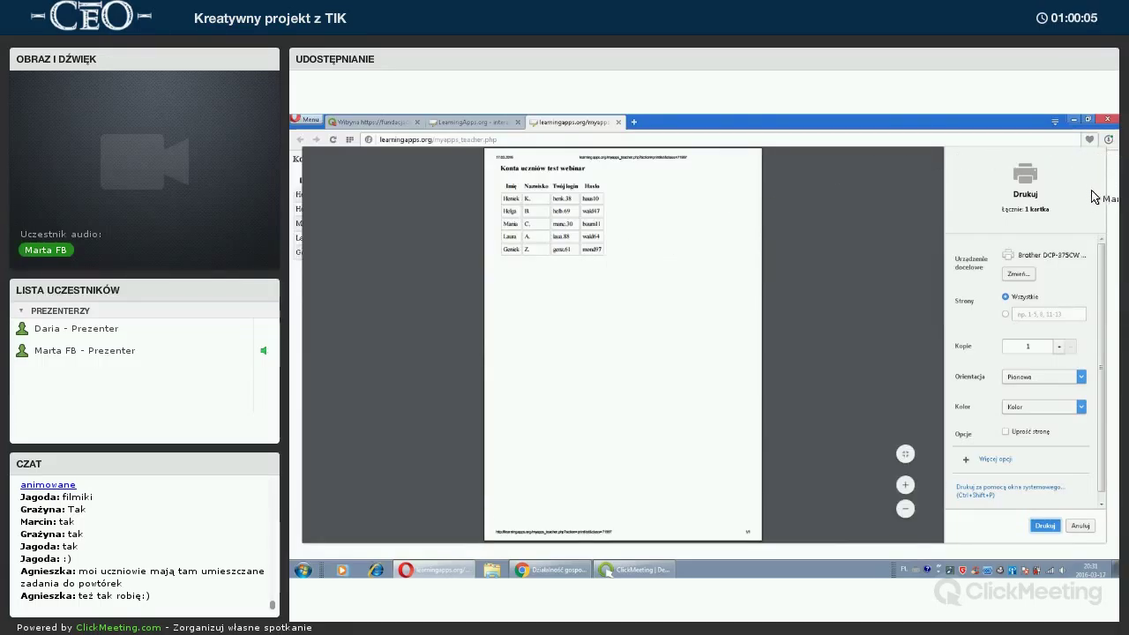
pyautogui.click(1090, 528)
pyautogui.hotkey('ctrl', 'shift', 'Tab')
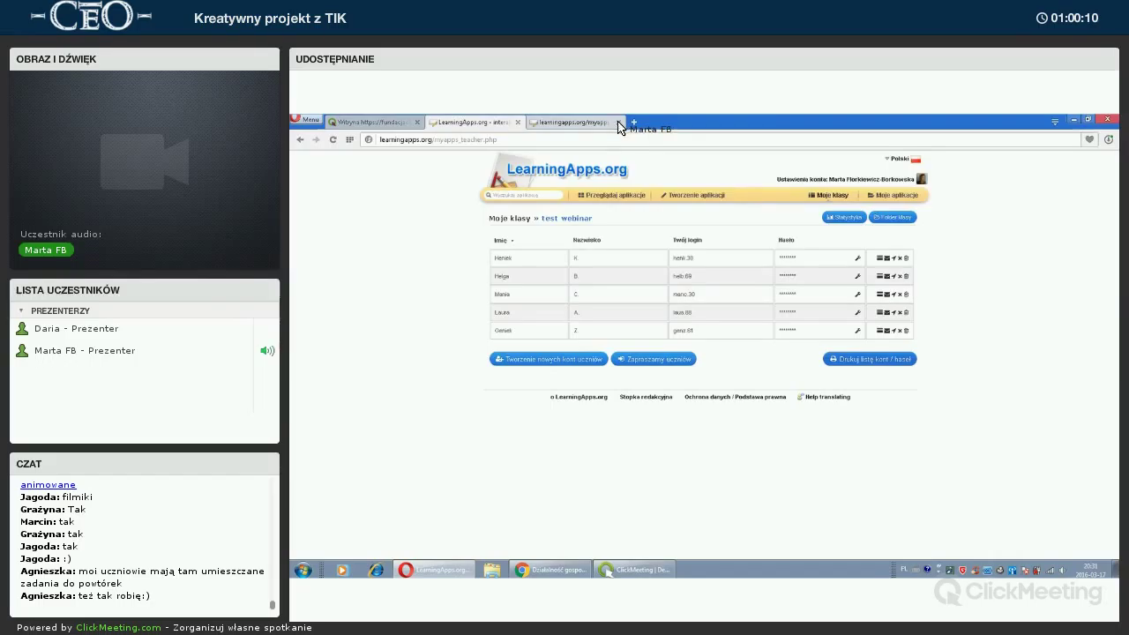
pyautogui.click(619, 123)
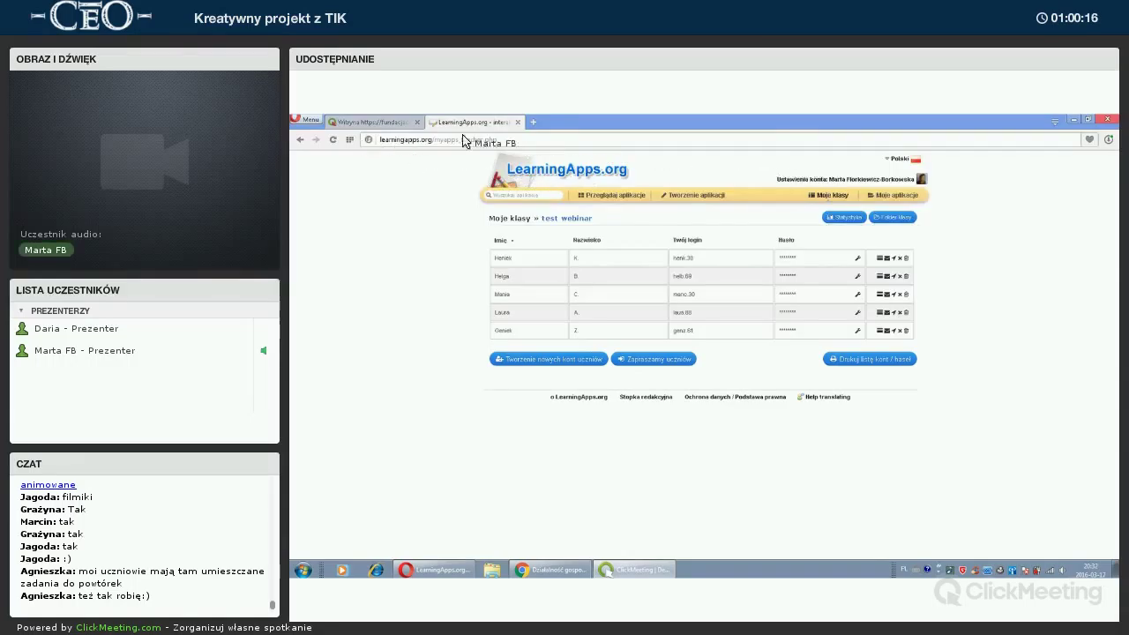
# - Open application creation and look through the available exercise templates
pyautogui.click(679, 200)
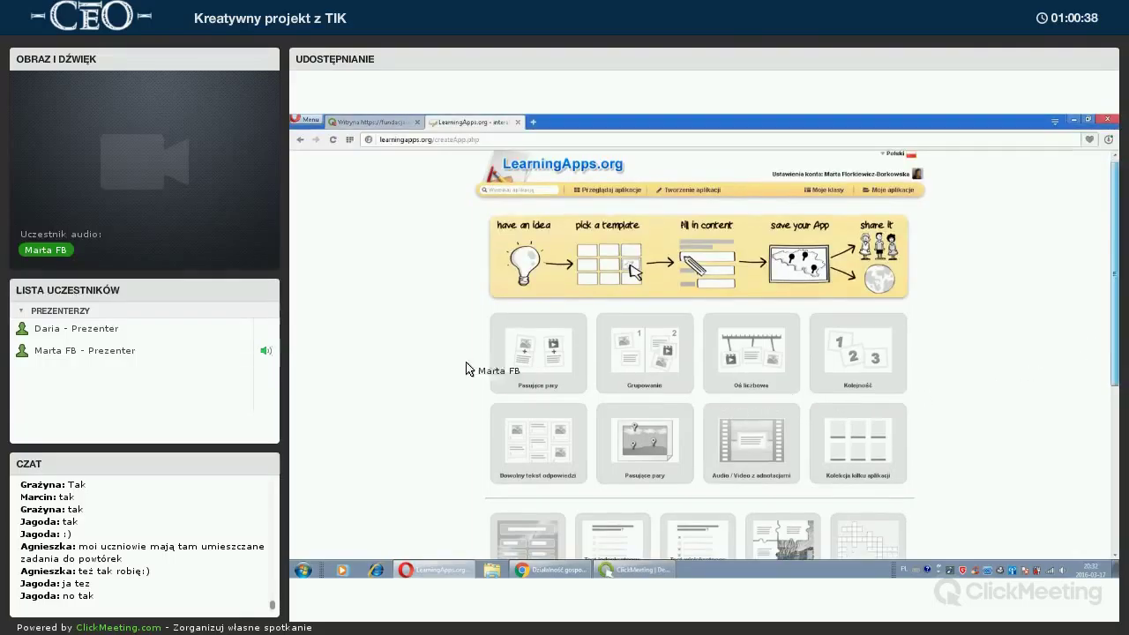
pyautogui.scroll(-2, 344, 181)
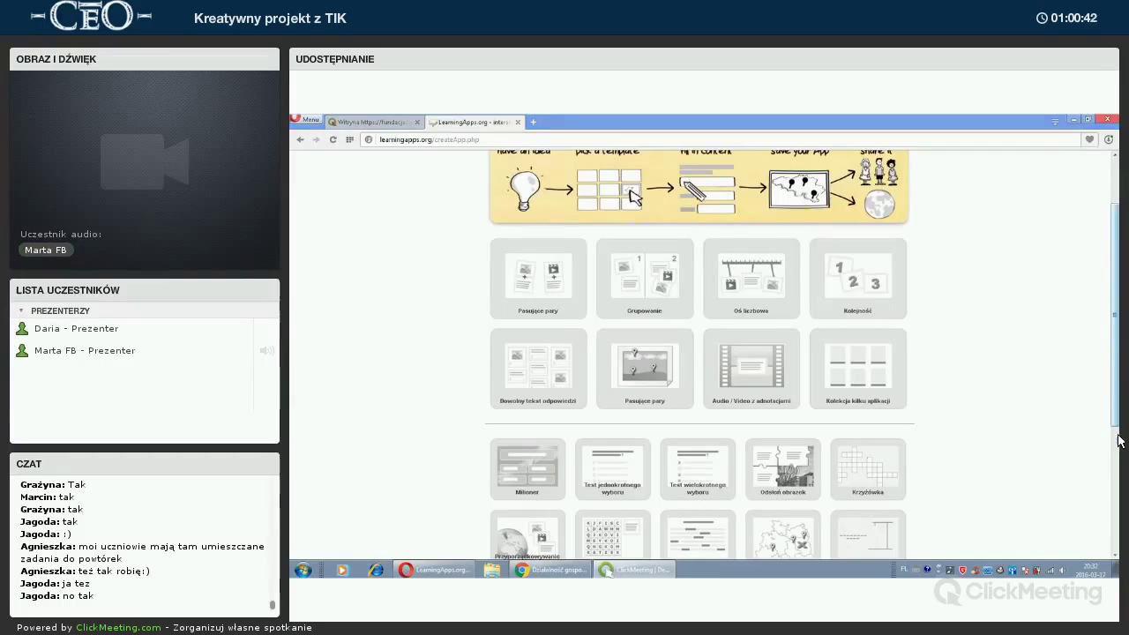
pyautogui.click(1119, 479)
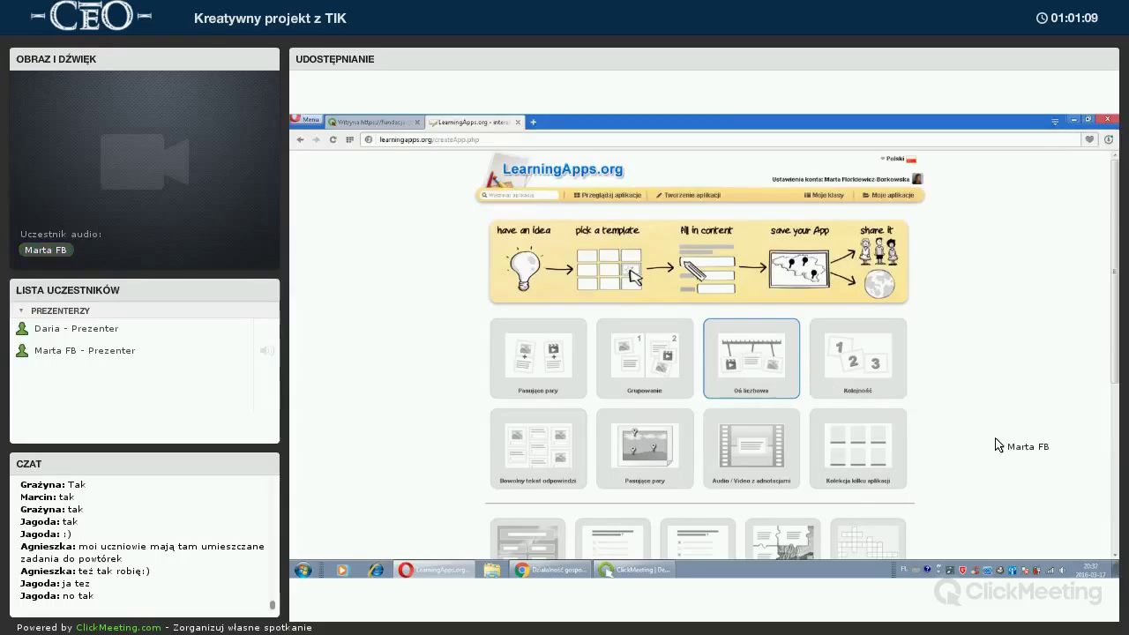
pyautogui.scroll(-3, 726, 383)
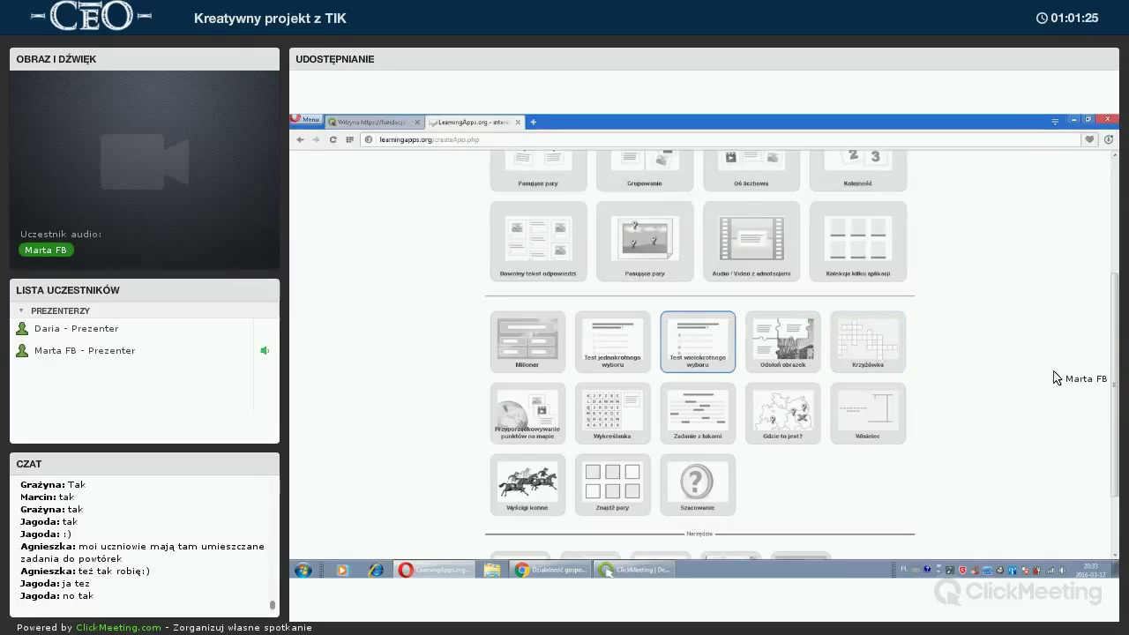
pyautogui.scroll(2, 777, 326)
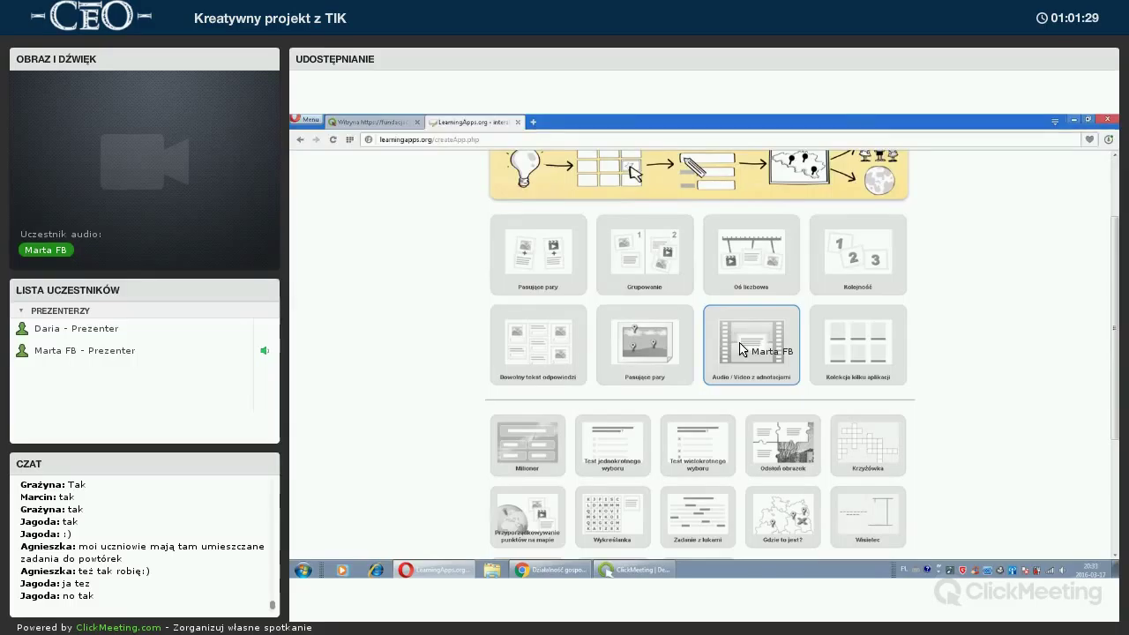
# - Open the "Audio / Video z adnotacjami" template and load its second example, dismissing the task instructions
pyautogui.click(743, 350)
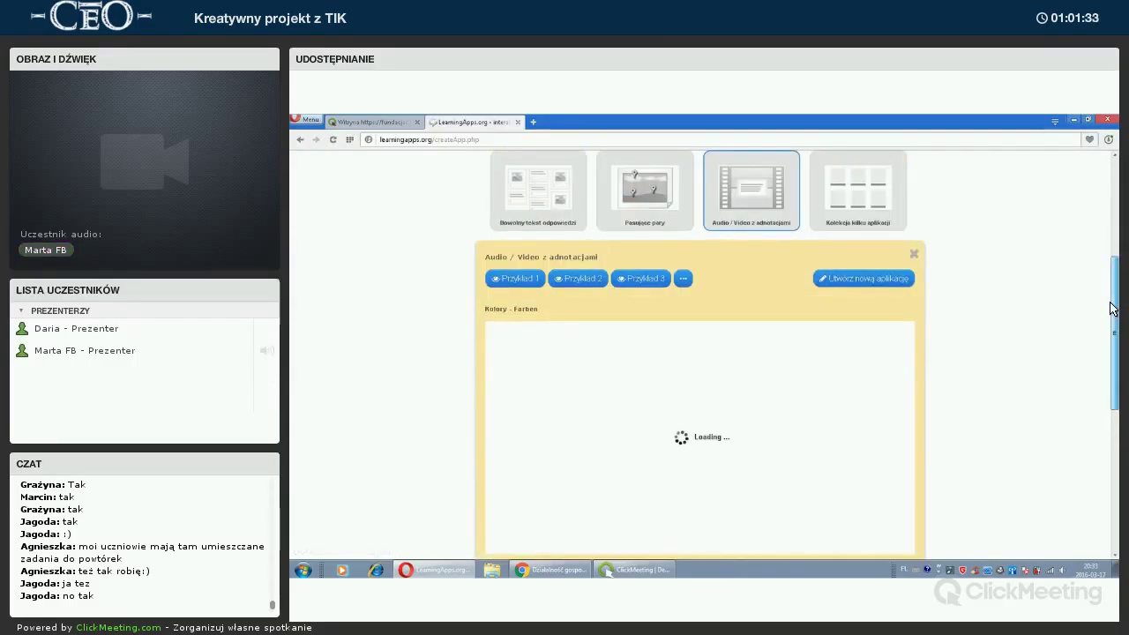
pyautogui.scroll(-1, 1114, 318)
pyautogui.scroll(-1, 1111, 319)
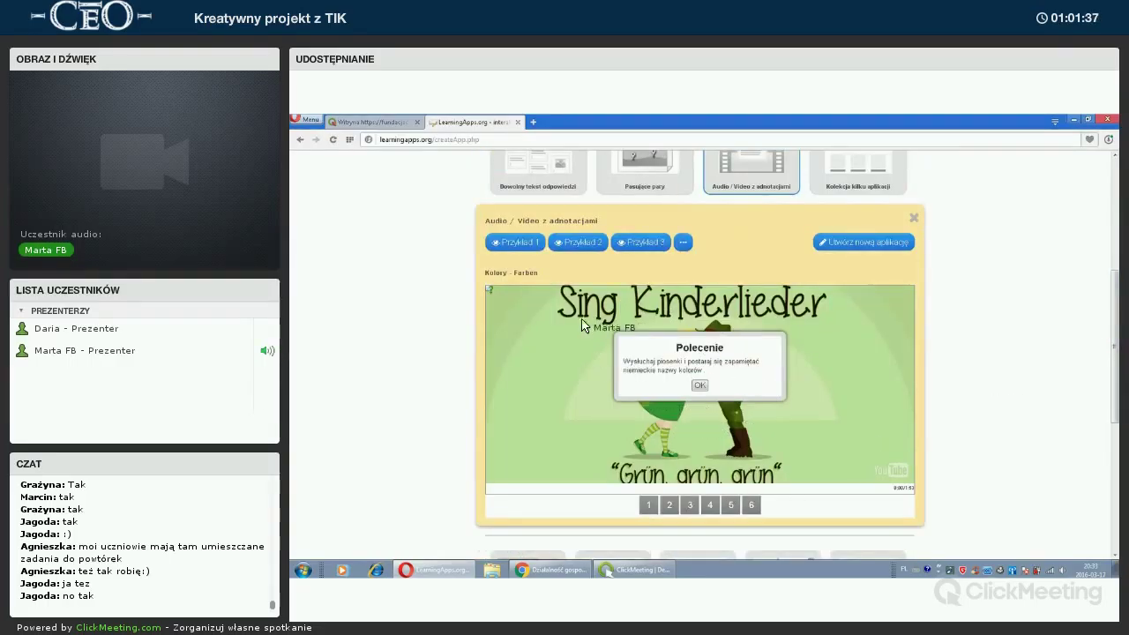
pyautogui.click(578, 243)
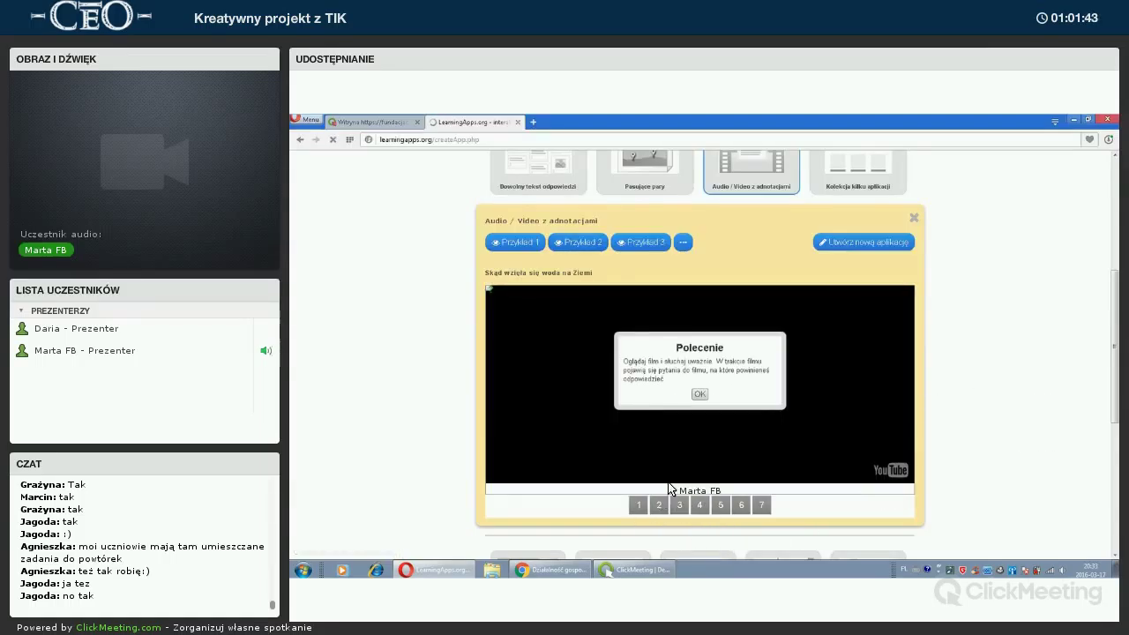
pyautogui.click(700, 394)
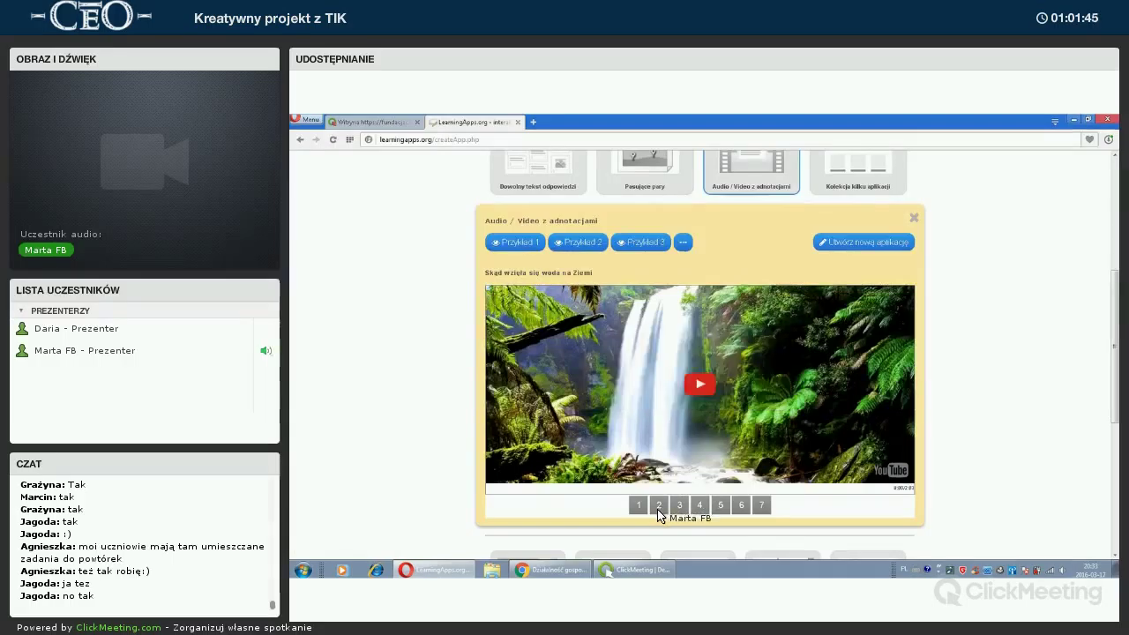
# - View the questions embedded in the "Skąd wzięła się woda na Ziemi" video example, starting from question 2
pyautogui.click(659, 505)
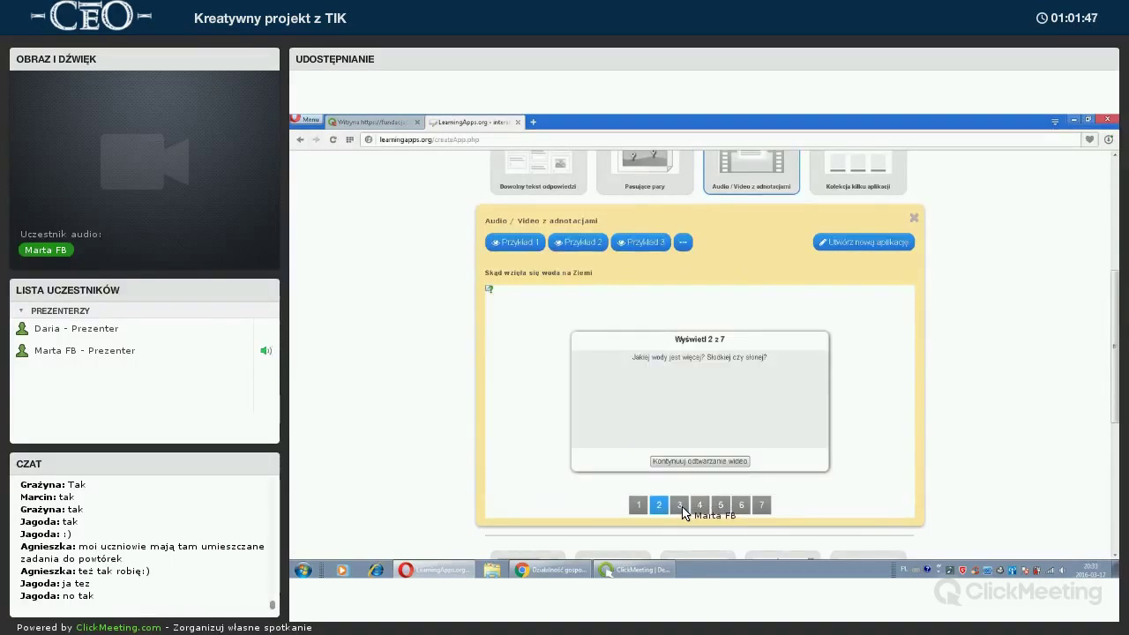
pyautogui.click(682, 508)
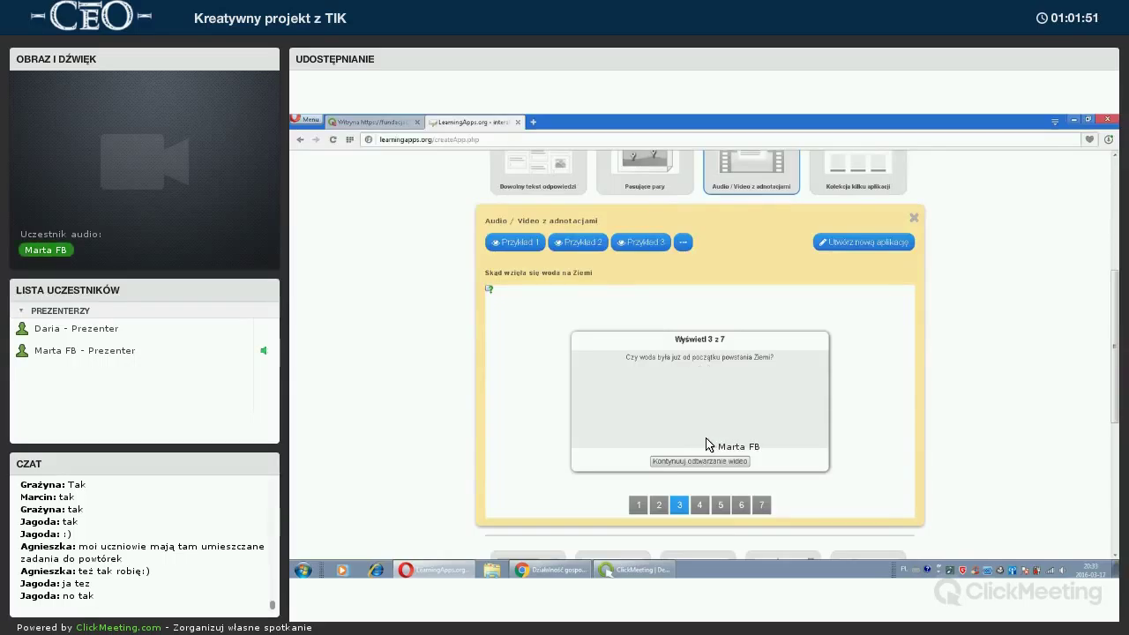
pyautogui.click(700, 505)
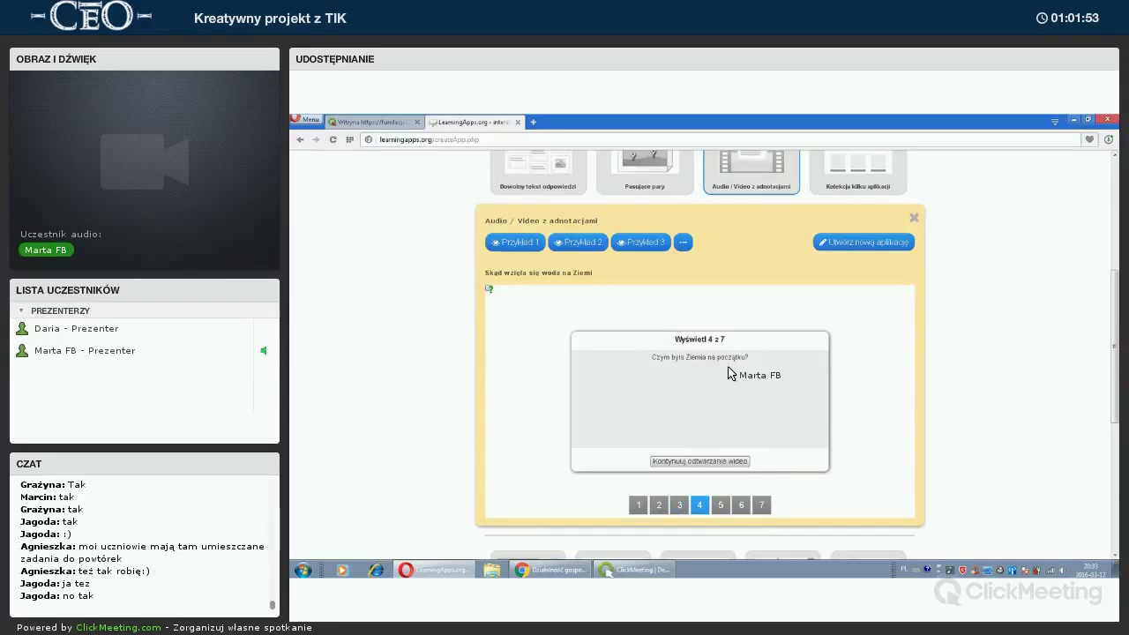
pyautogui.click(721, 508)
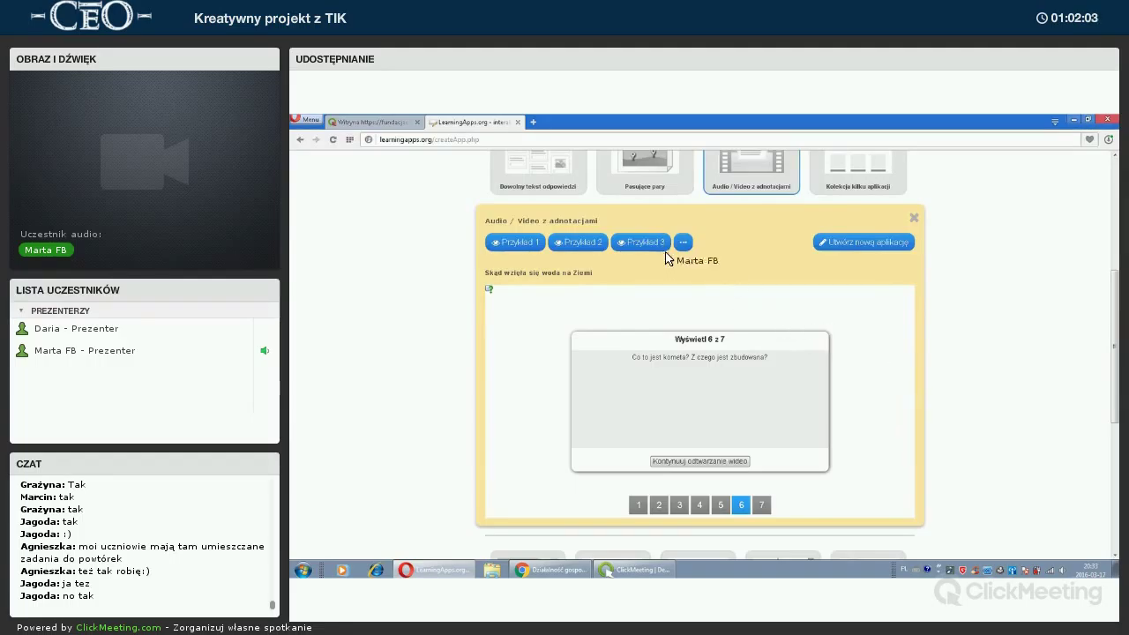
# - Load the third "Audio / Video z adnotacjami" example, then reopen the template, start a new application and look through its empty form
pyautogui.click(639, 241)
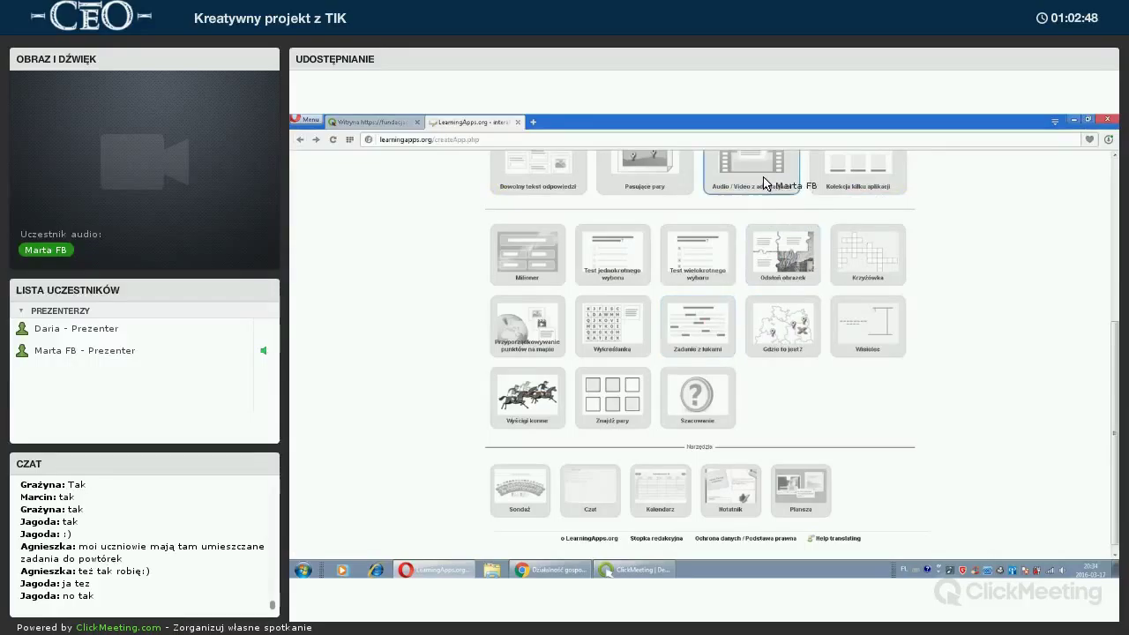
pyautogui.click(764, 177)
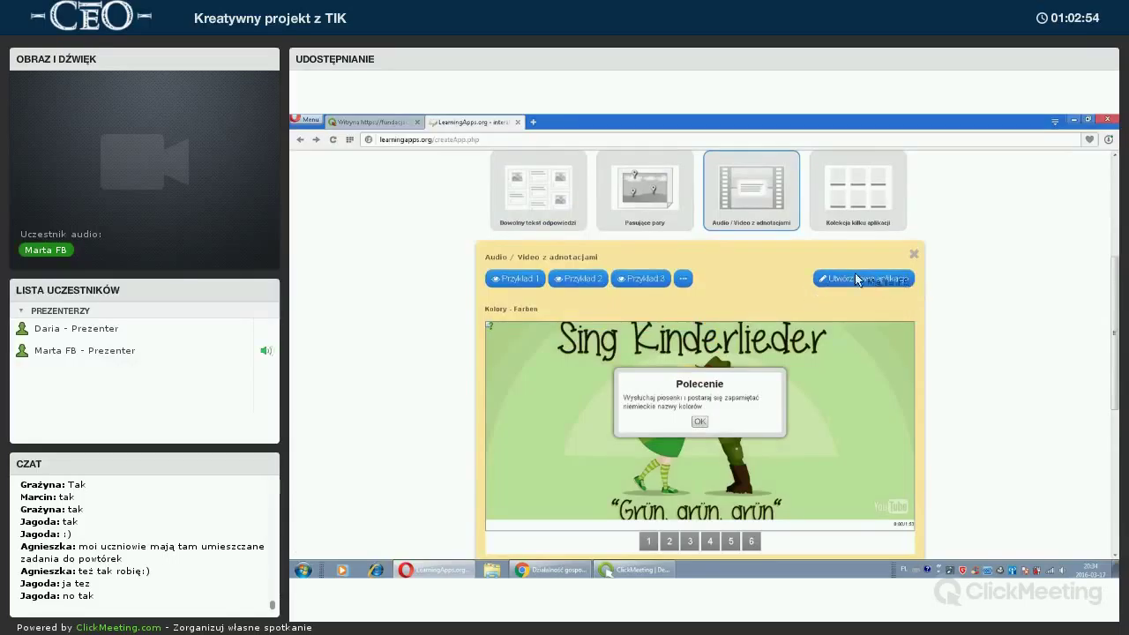
pyautogui.click(846, 283)
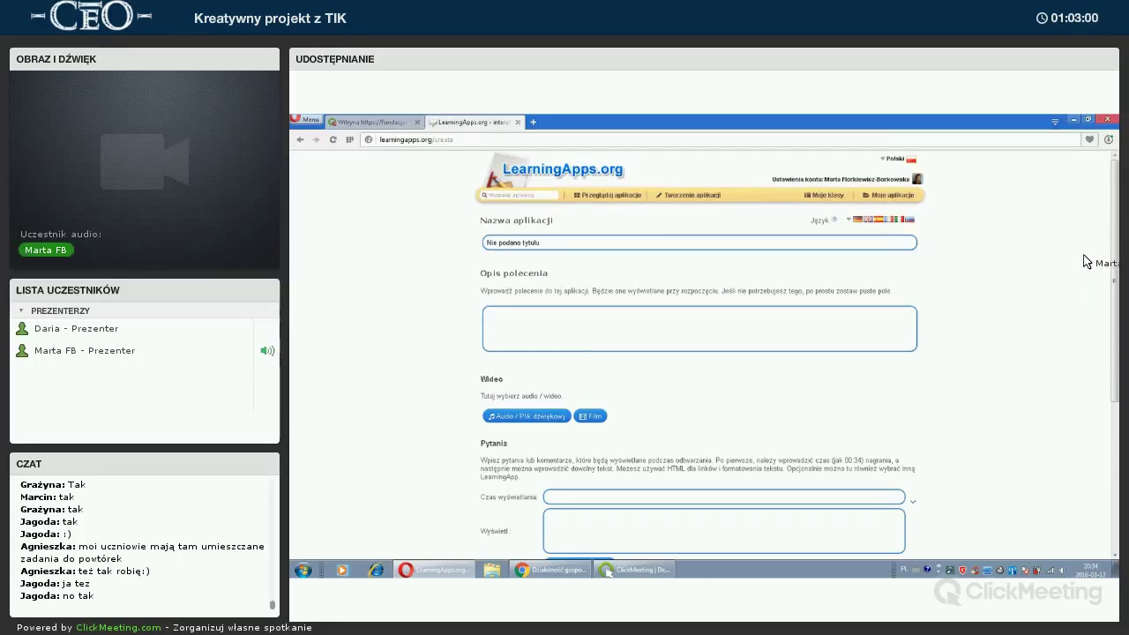
pyautogui.scroll(-1, 1098, 295)
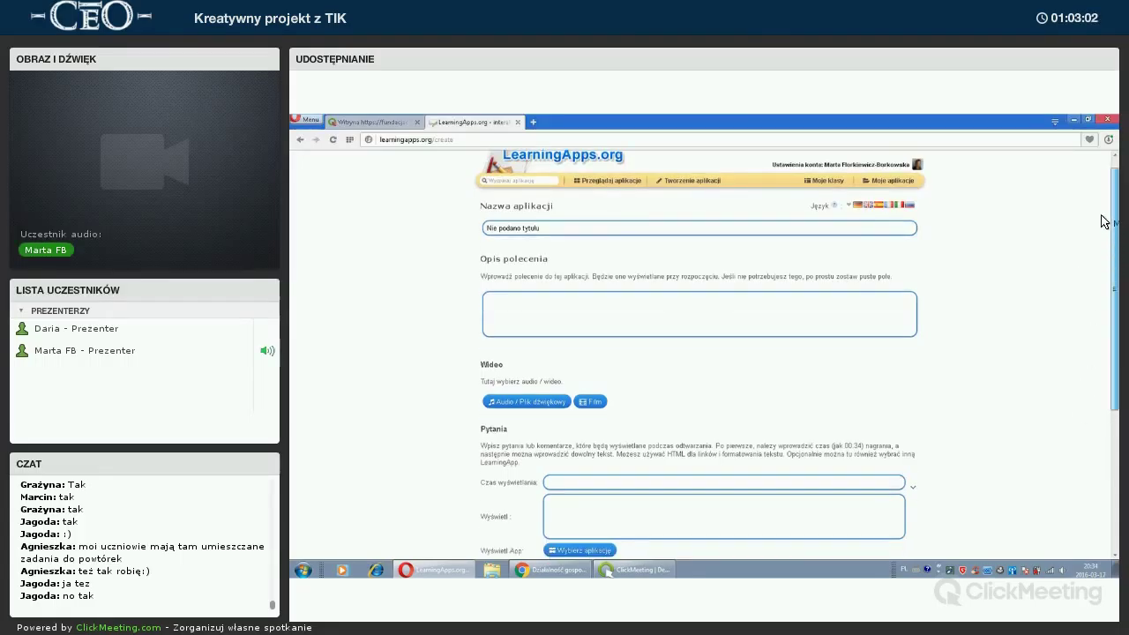
pyautogui.scroll(1, 1102, 217)
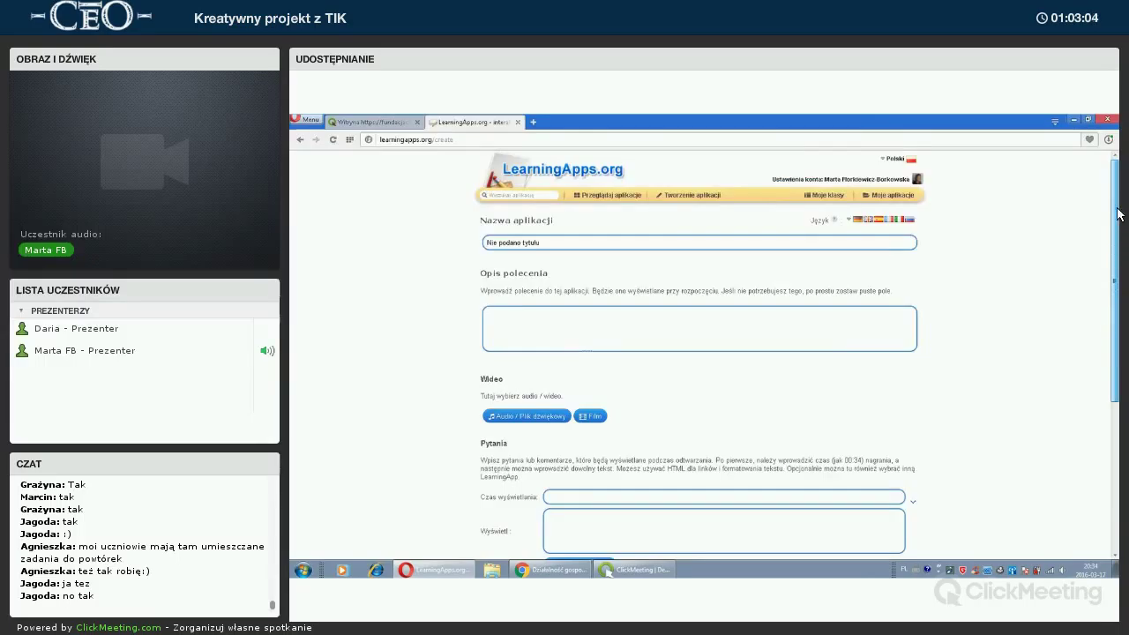
pyautogui.scroll(-3, 869, 280)
pyautogui.scroll(3, 688, 244)
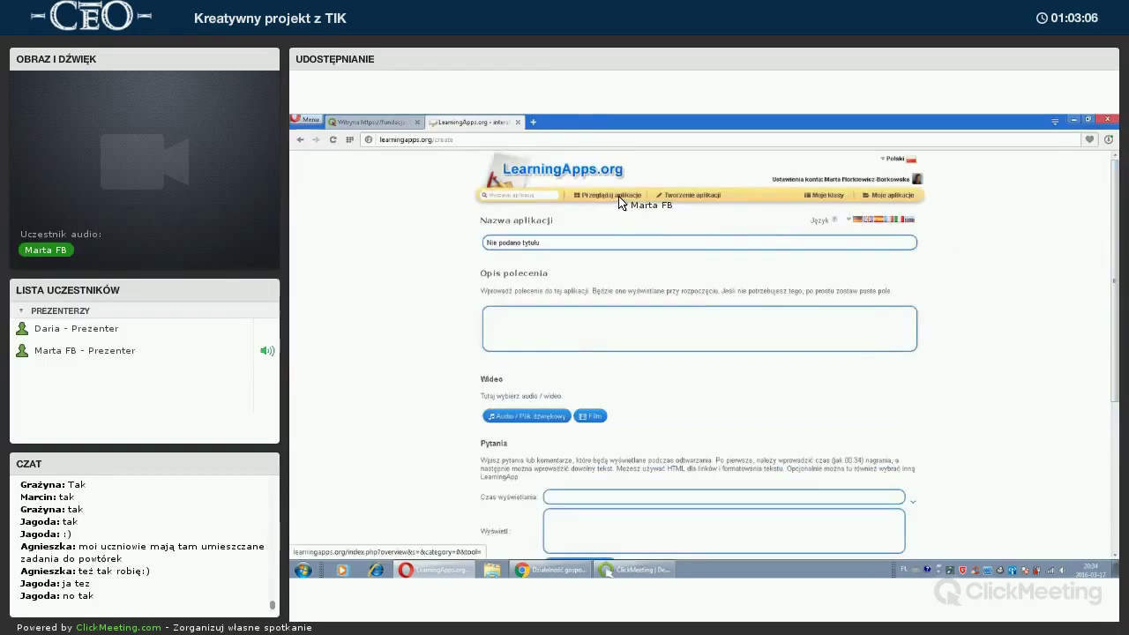
# - Open the existing application "Działalność gospodarcza - Młodzi Przedsiębiorczy" from your own applications and start modifying it
pyautogui.click(620, 201)
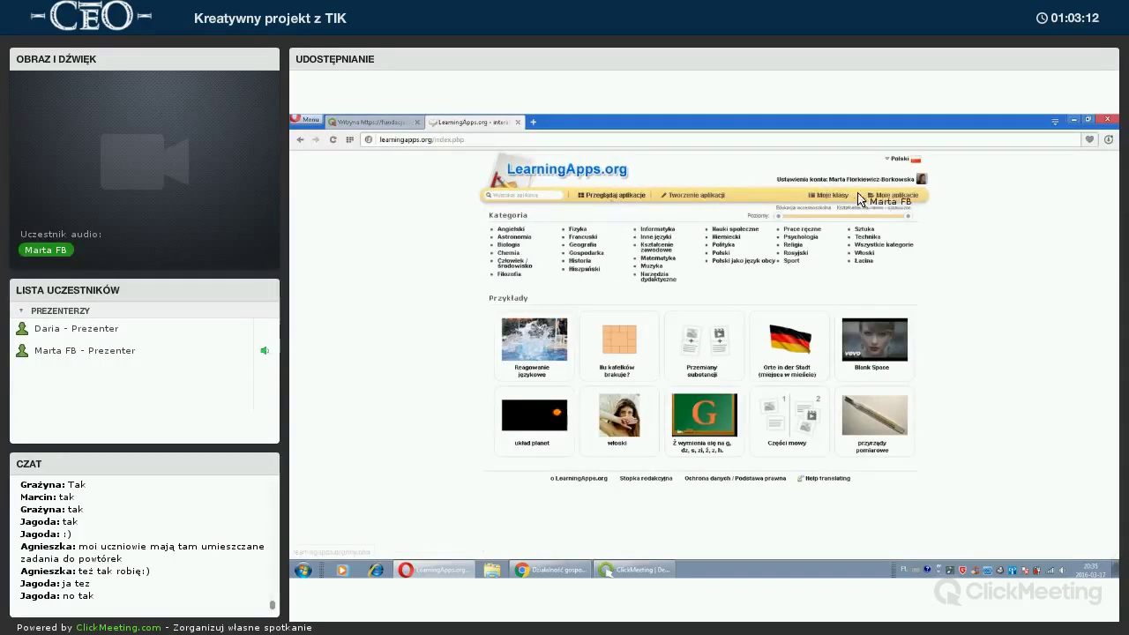
pyautogui.click(889, 201)
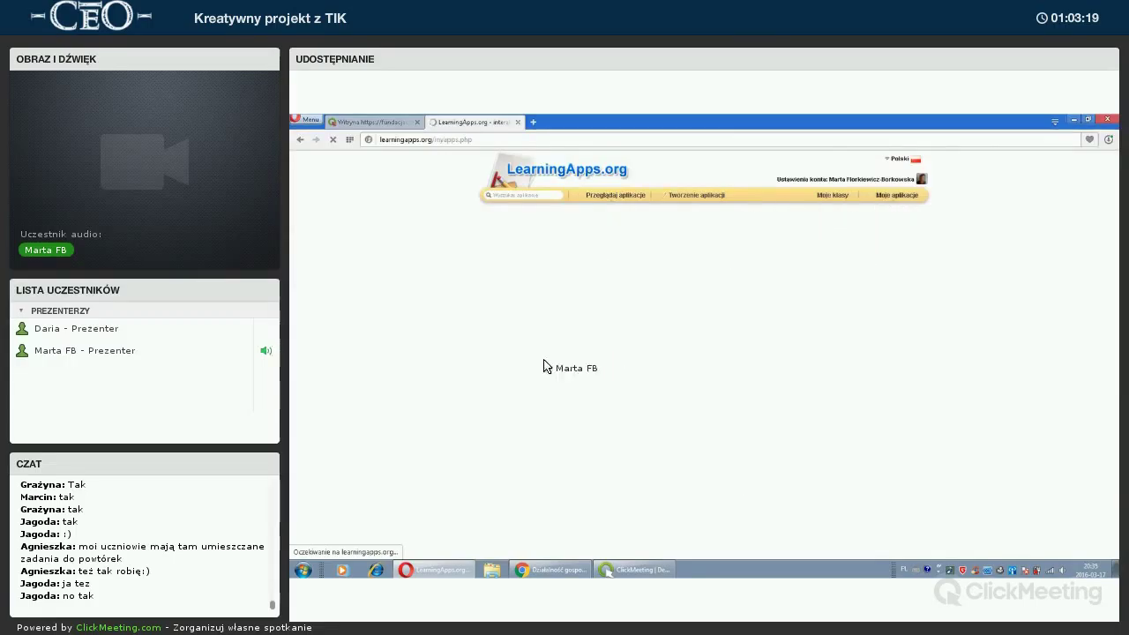
pyautogui.click(540, 351)
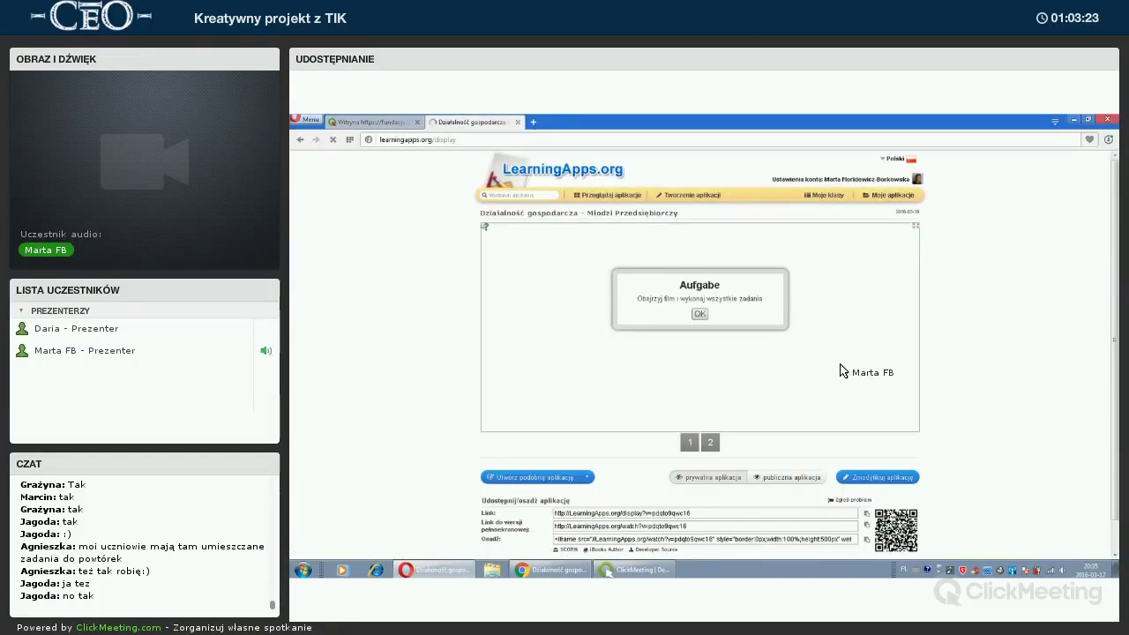
pyautogui.scroll(-1, 838, 364)
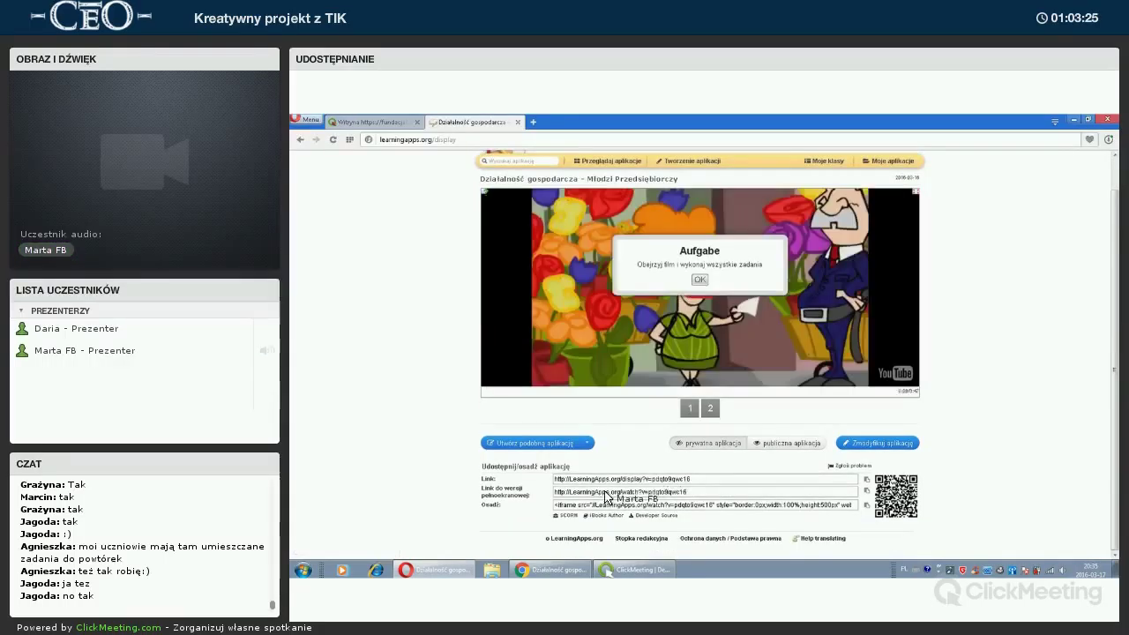
pyautogui.click(888, 450)
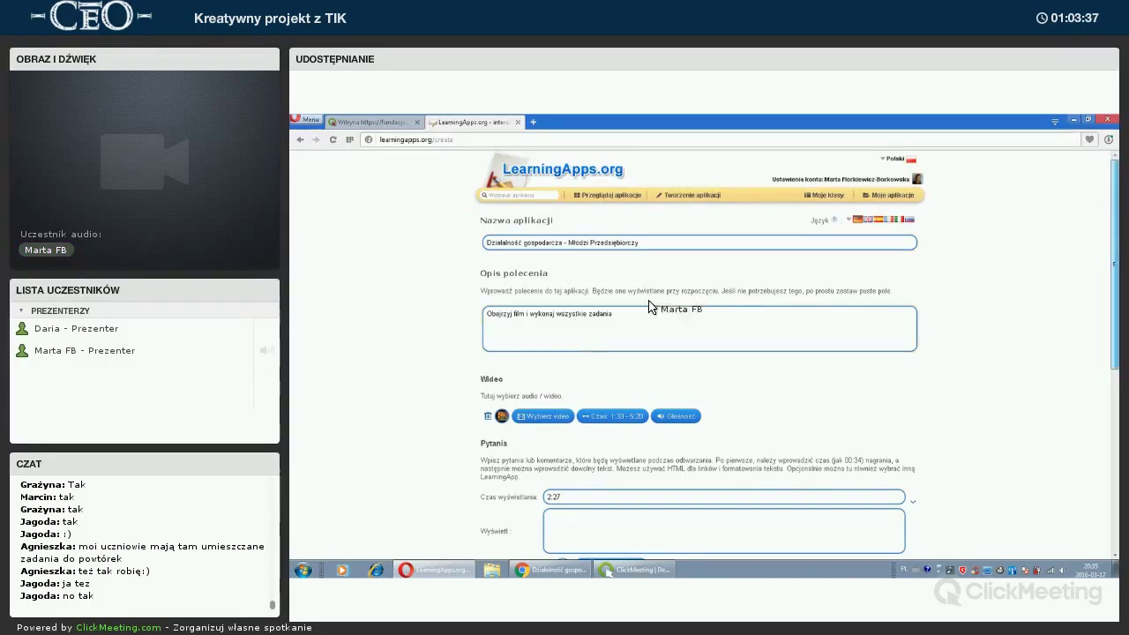
# - Examine the application's edit form, including the video, the timed questions with linked apps, and the help field
pyautogui.scroll(-2, 559, 319)
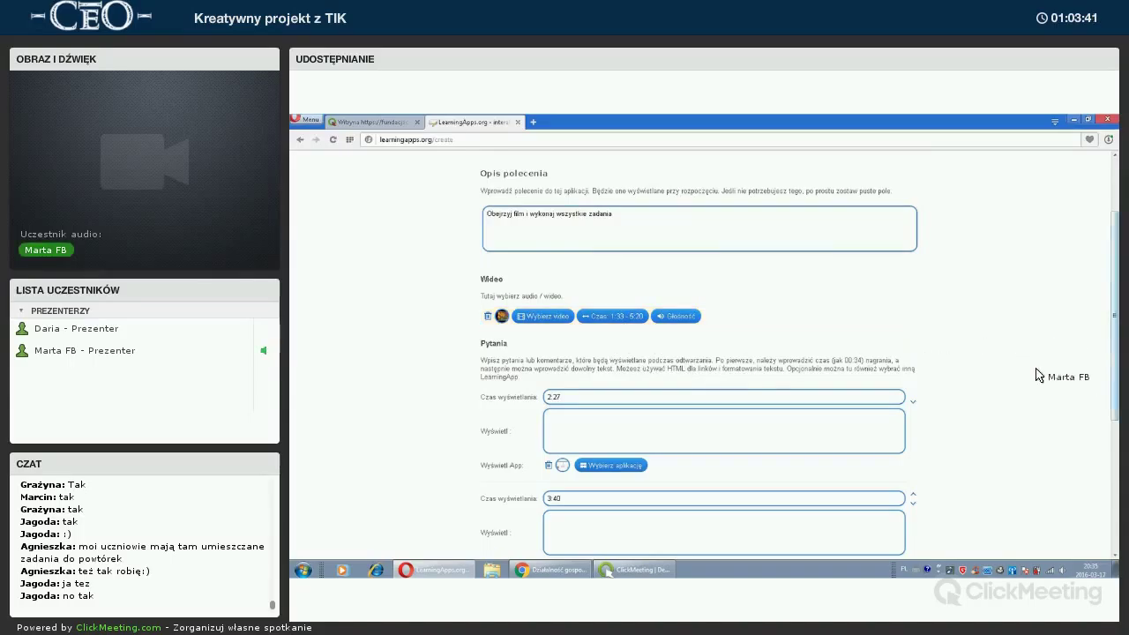
pyautogui.scroll(-2, 588, 309)
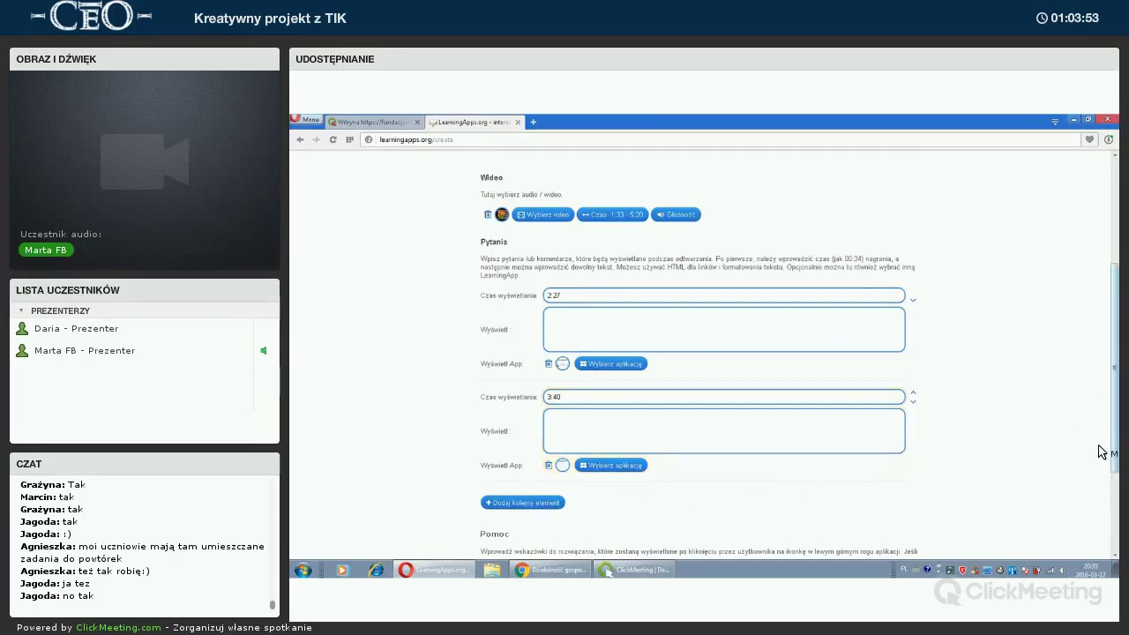
pyautogui.scroll(-3, 1101, 454)
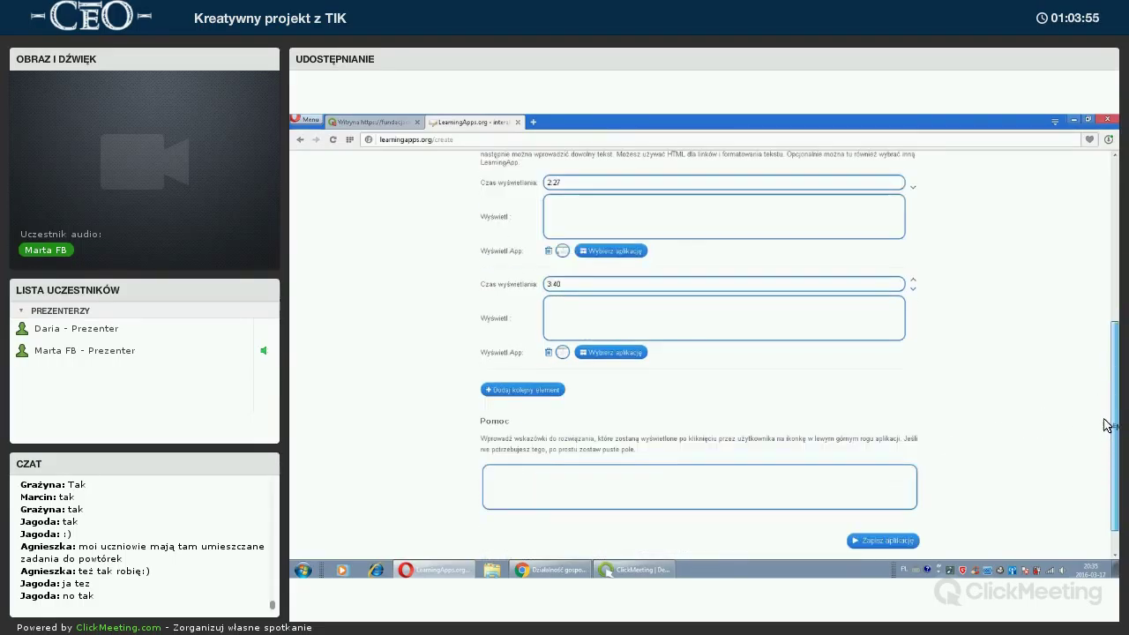
pyautogui.scroll(2, 1109, 422)
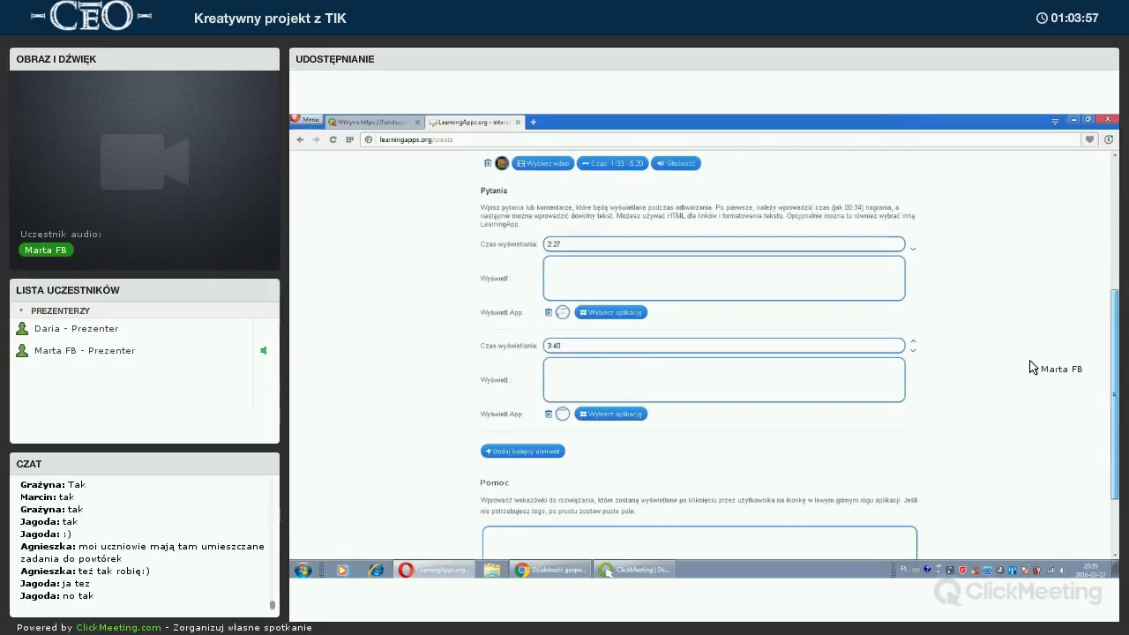
pyautogui.scroll(1, 1101, 346)
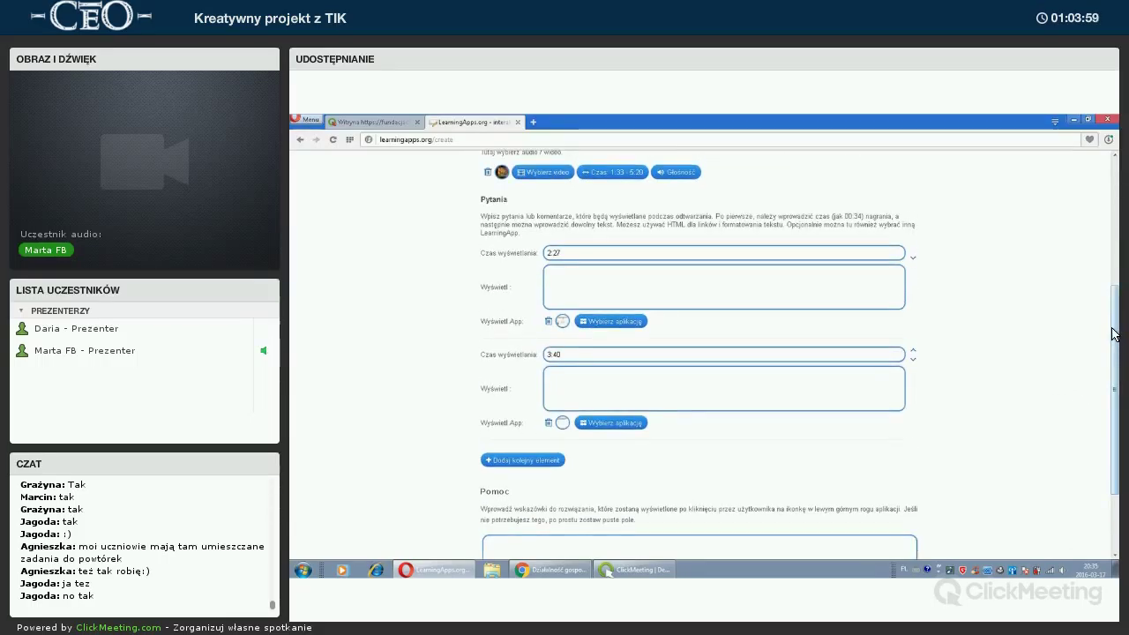
pyautogui.scroll(1, 1100, 360)
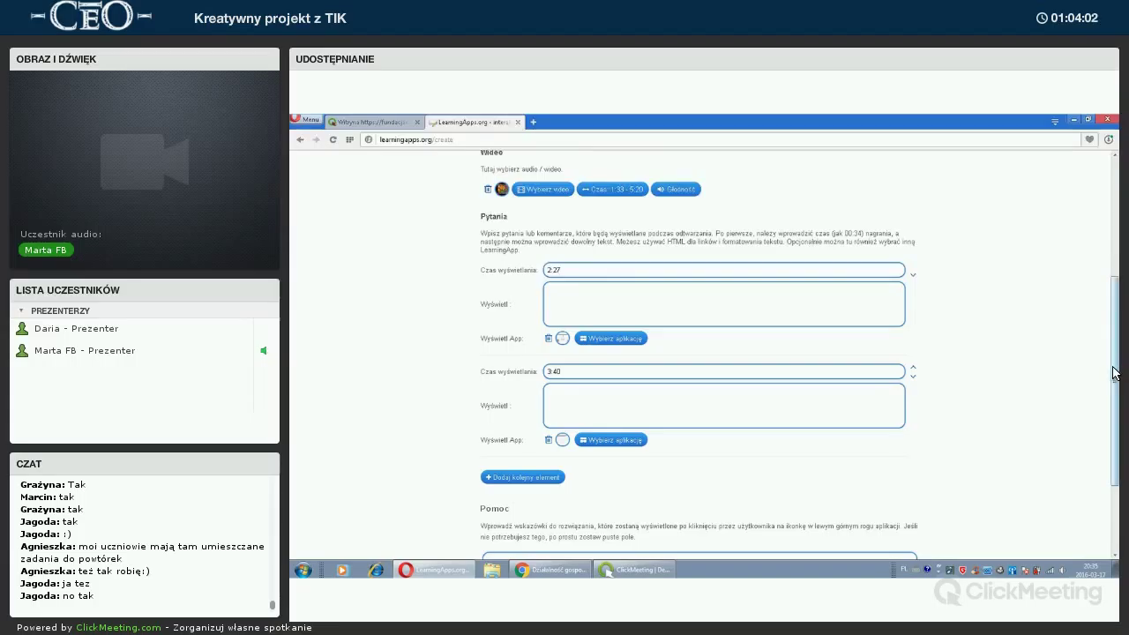
pyautogui.scroll(-1, 1114, 372)
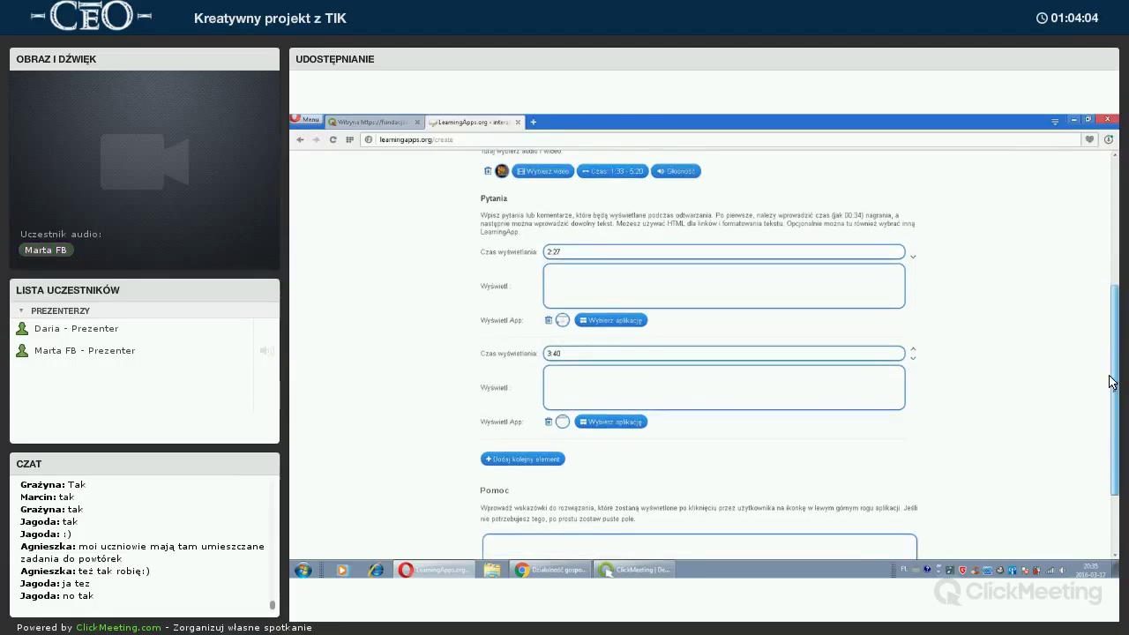
pyautogui.scroll(-3, 794, 450)
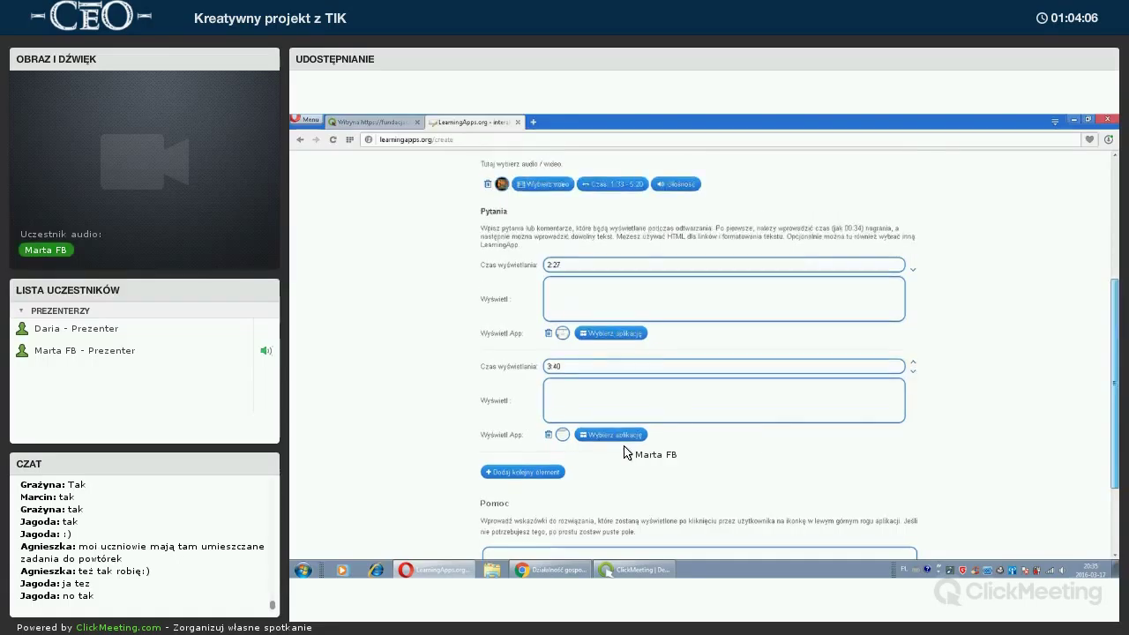
pyautogui.click(620, 453)
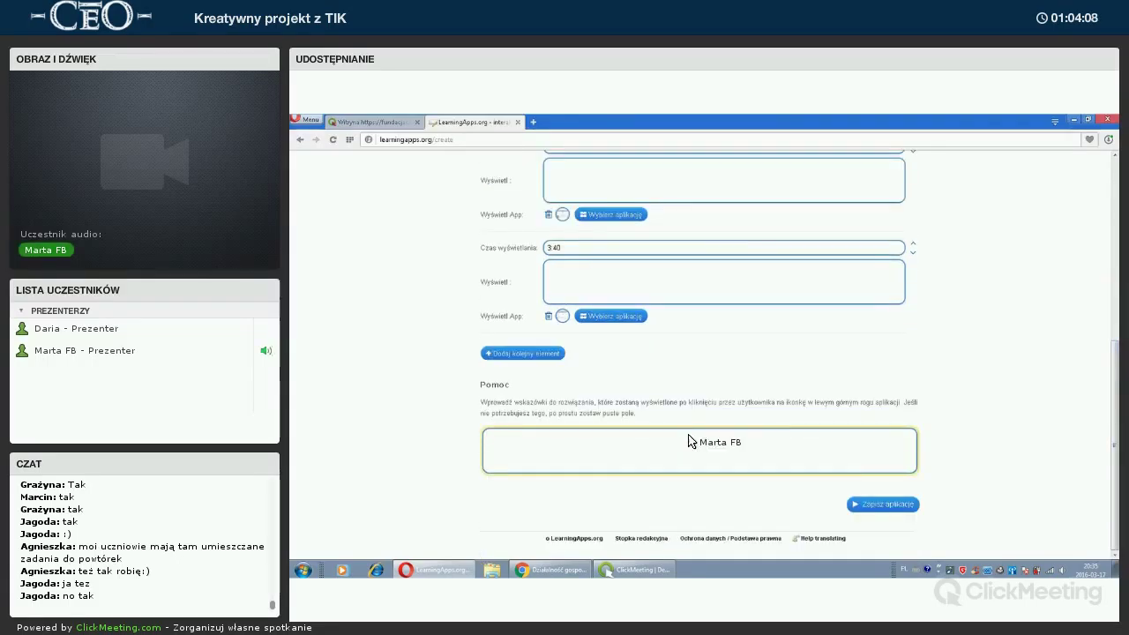
pyautogui.click(1087, 427)
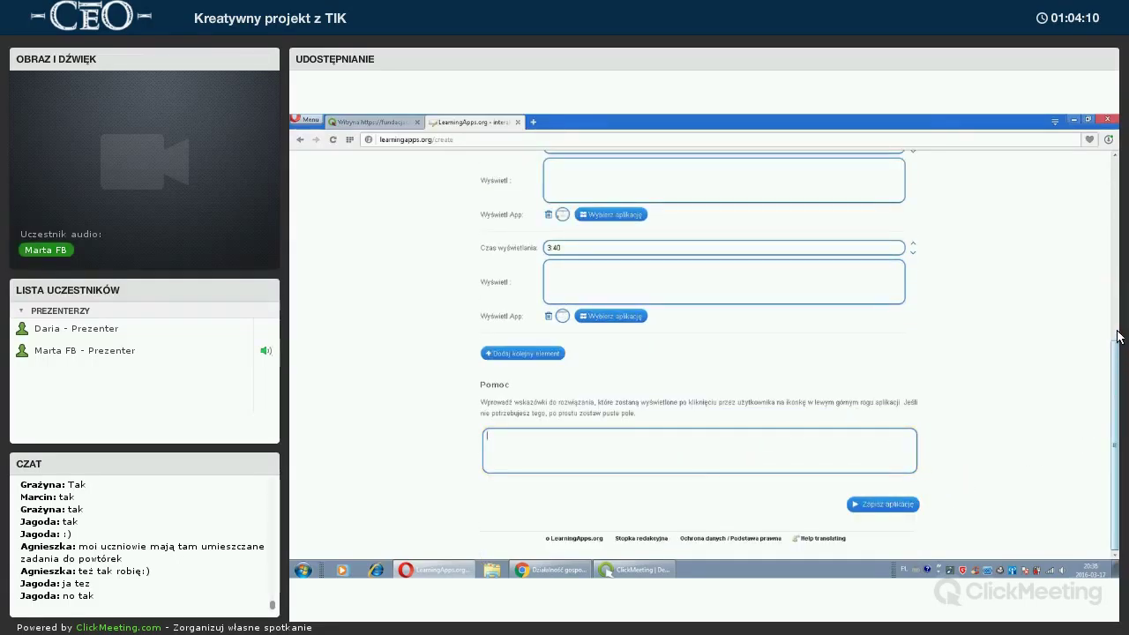
pyautogui.scroll(5, 1118, 328)
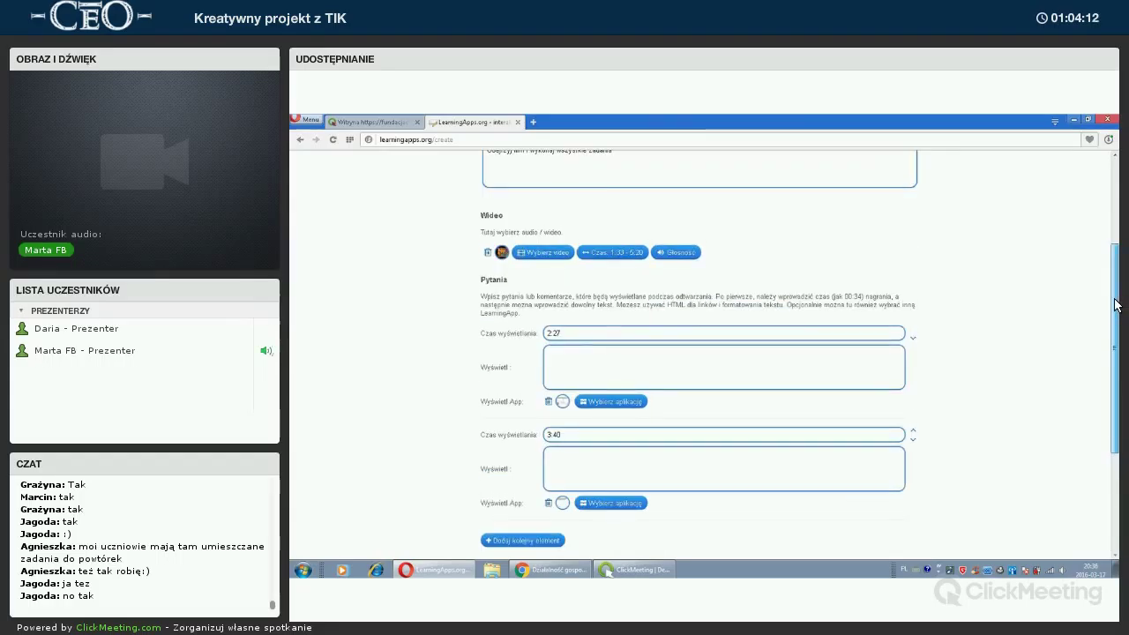
pyautogui.scroll(1, 579, 323)
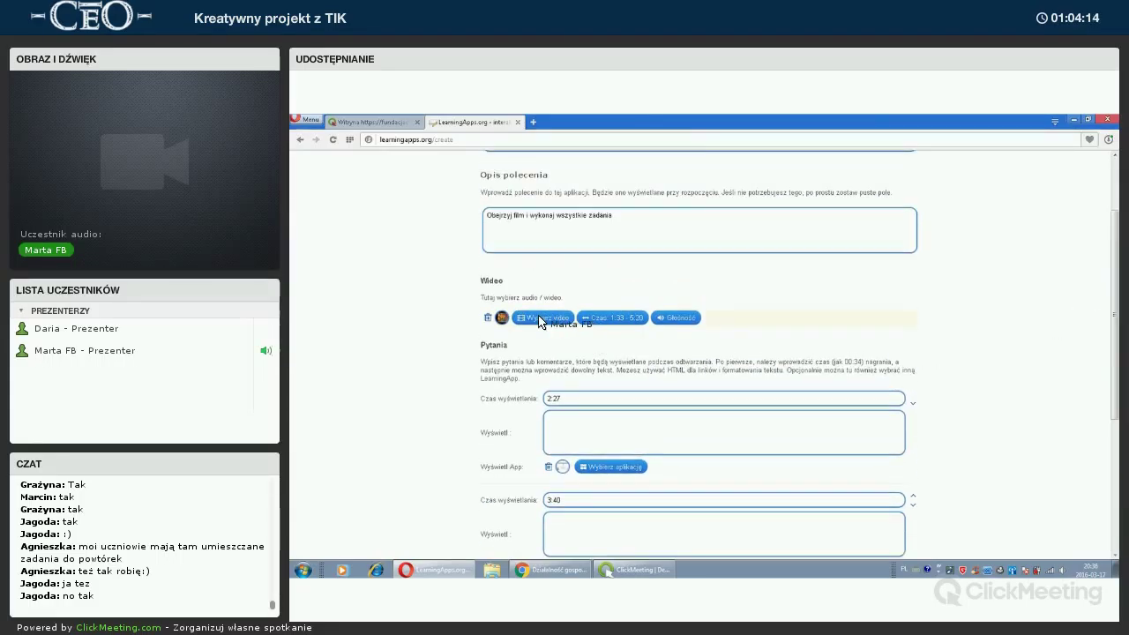
# - View the video selection options for the application, including the field for a YouTube link, without choosing another video
pyautogui.click(541, 317)
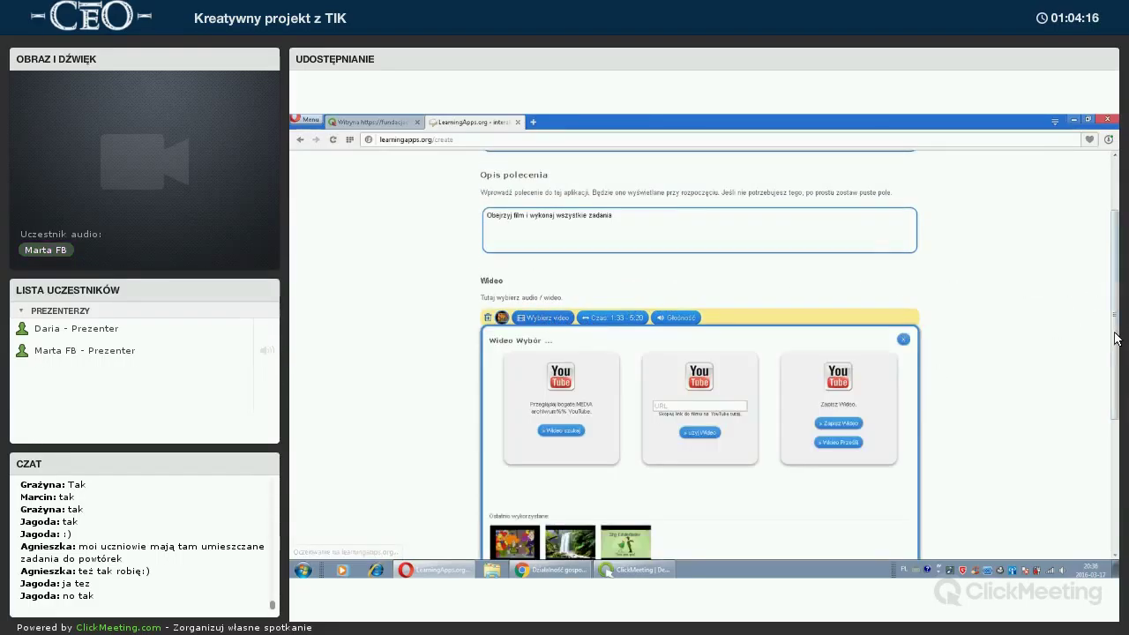
pyautogui.scroll(-2, 917, 372)
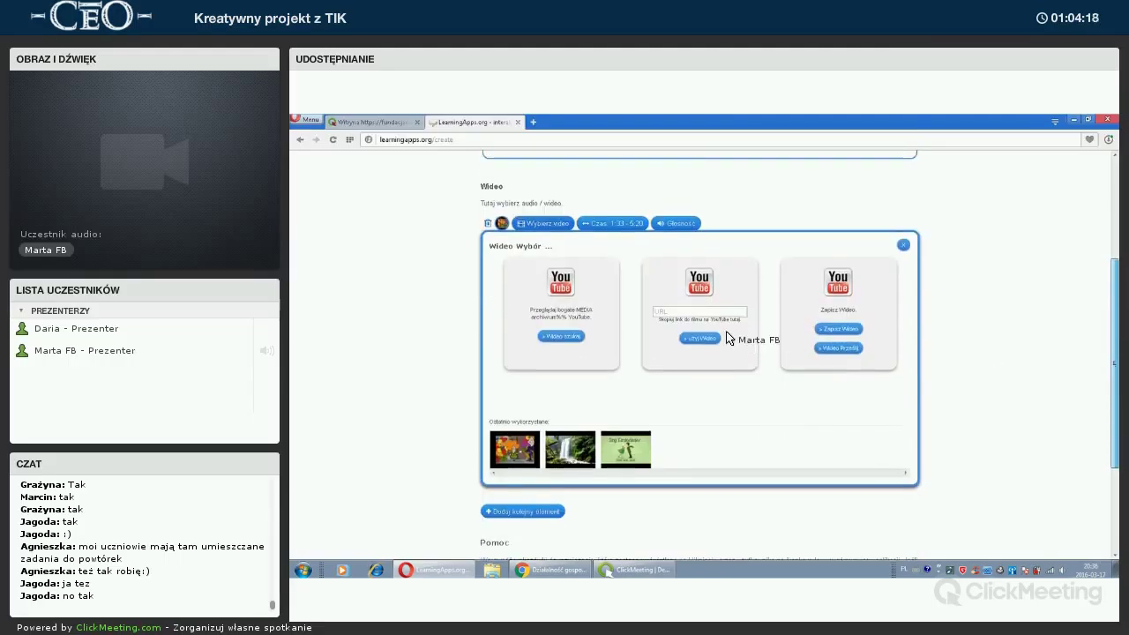
pyautogui.click(680, 315)
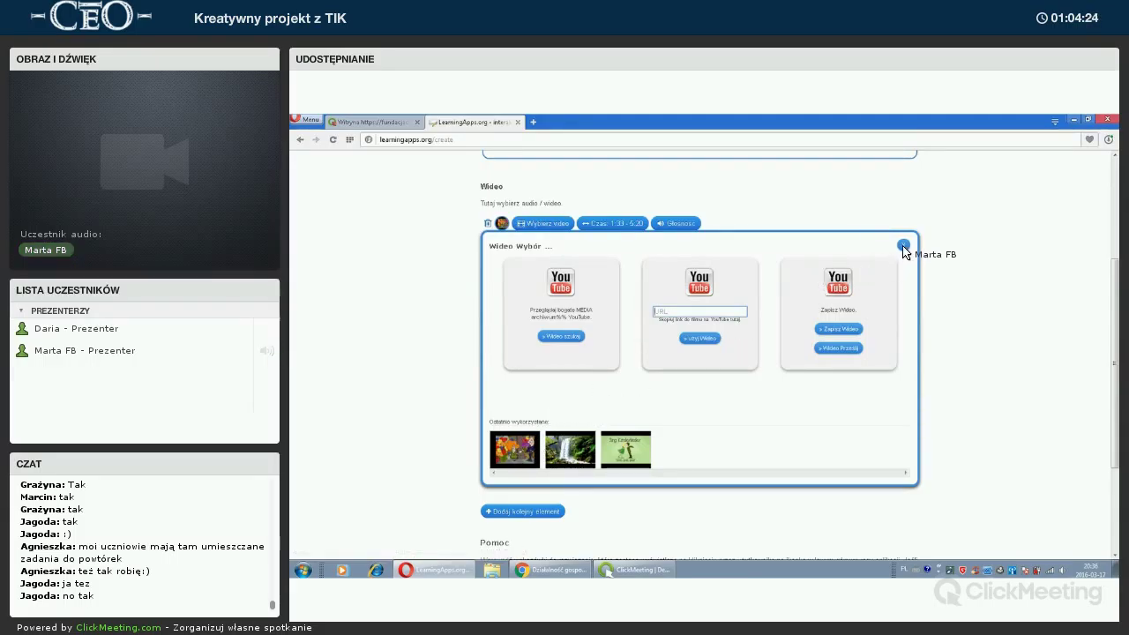
# - View the video's trimming settings, close them and check the display times of both questions
pyautogui.click(604, 231)
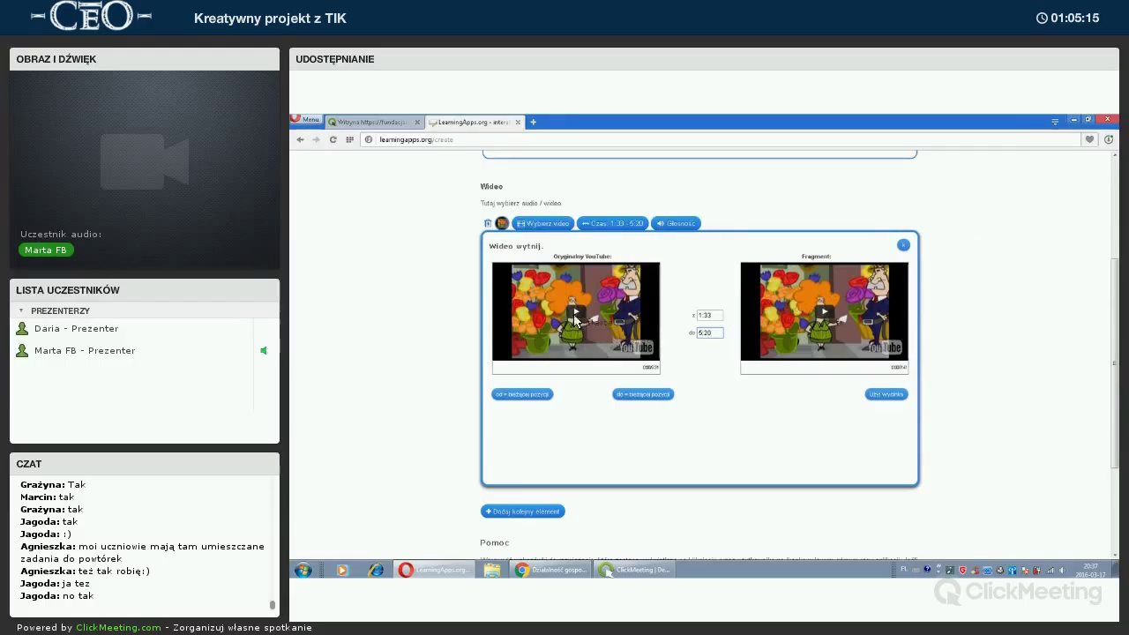
pyautogui.press('Escape')
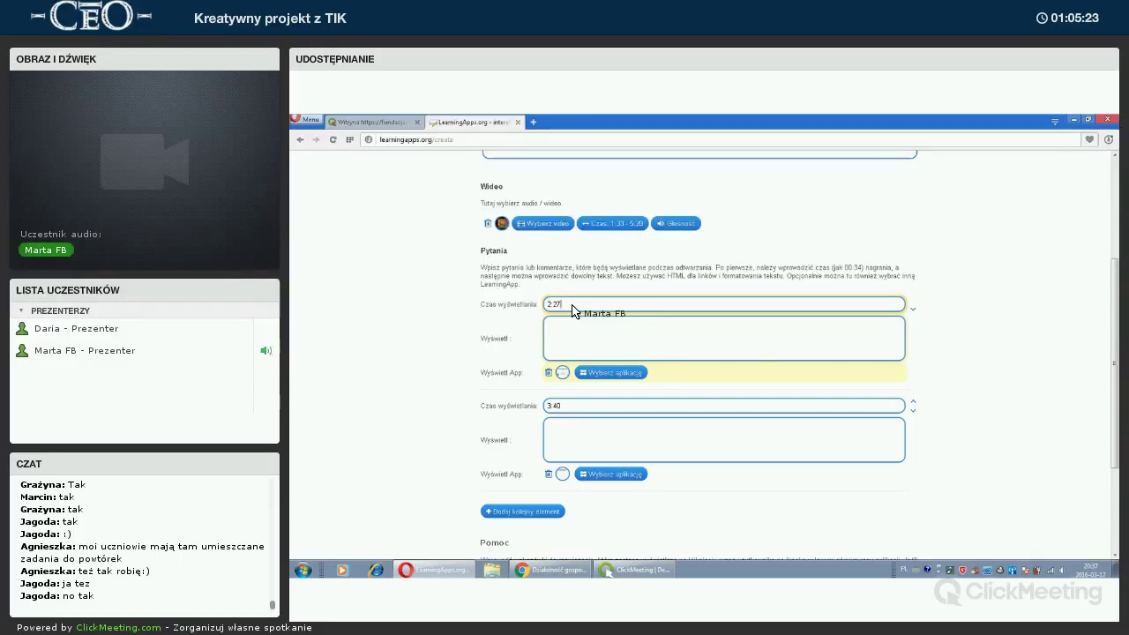
pyautogui.click(563, 403)
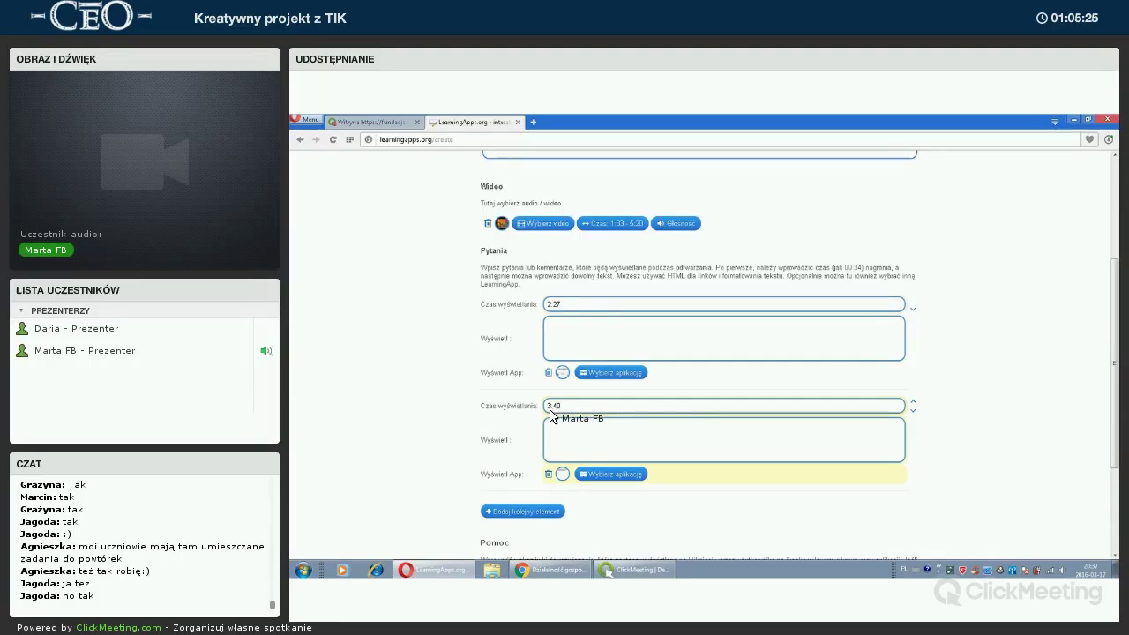
# - Play the trimmed video fragment and jump to different points in it, then close the trimming settings
pyautogui.click(607, 226)
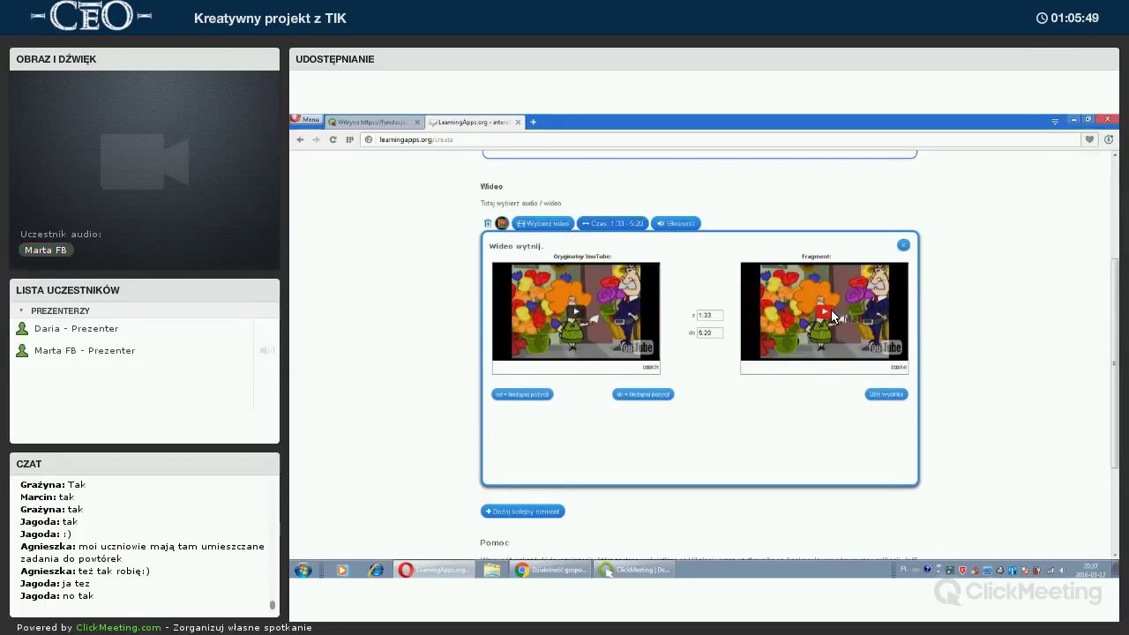
pyautogui.click(784, 353)
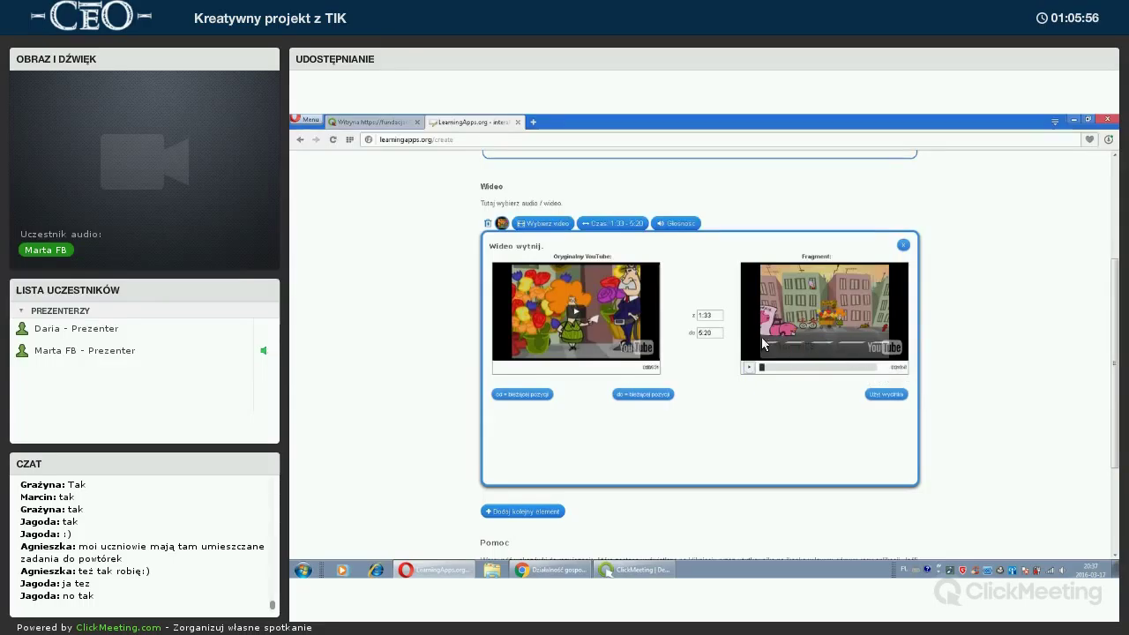
pyautogui.click(793, 368)
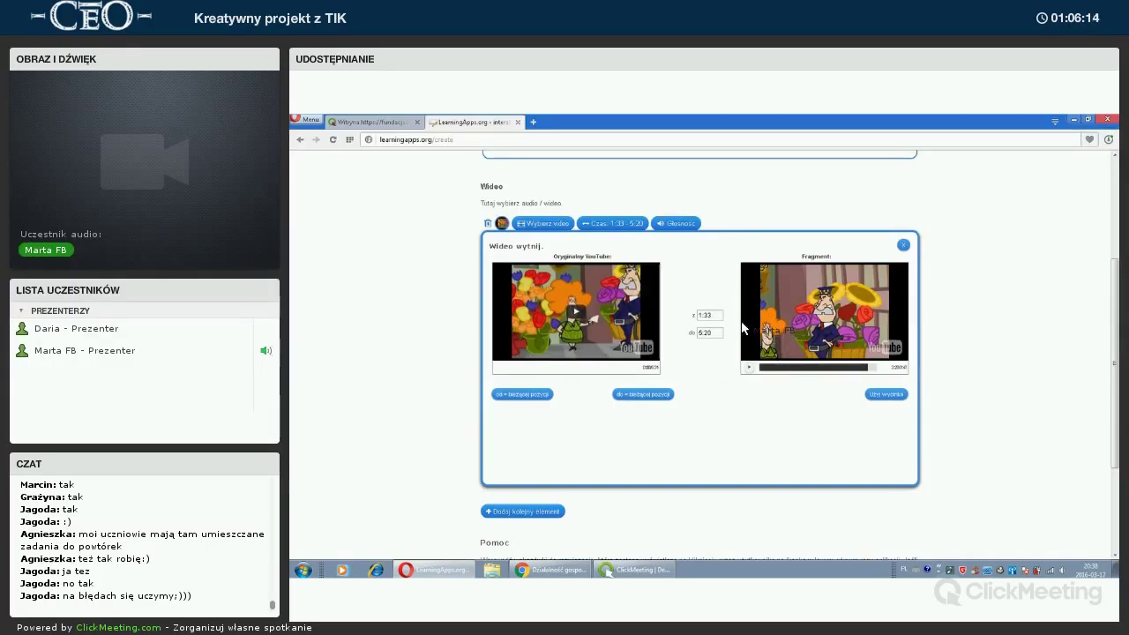
pyautogui.click(764, 368)
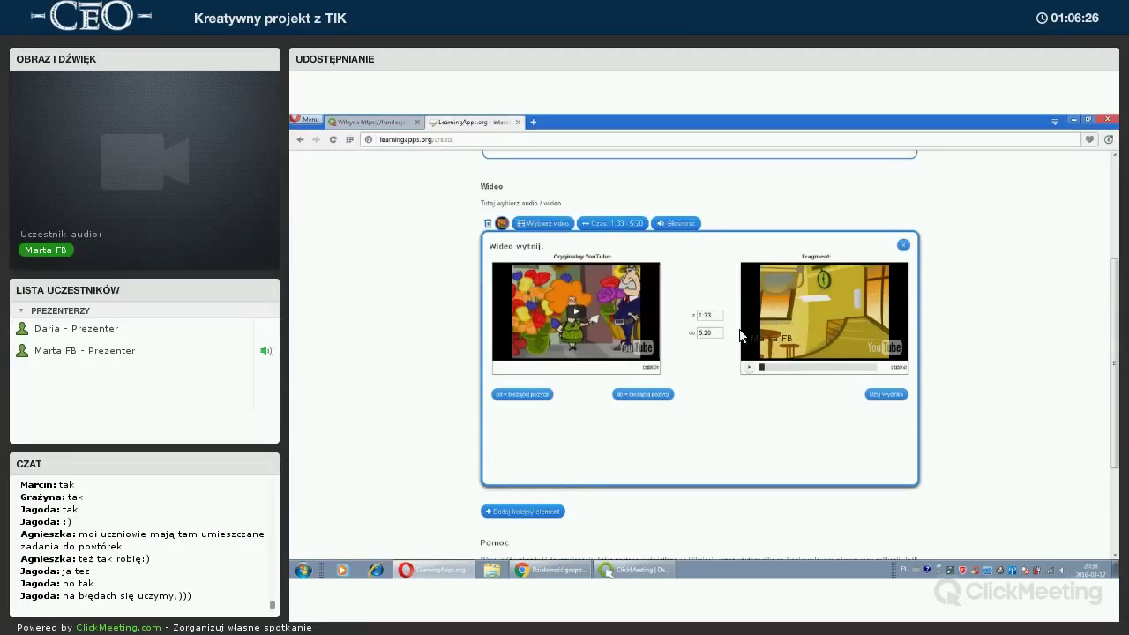
pyautogui.click(902, 244)
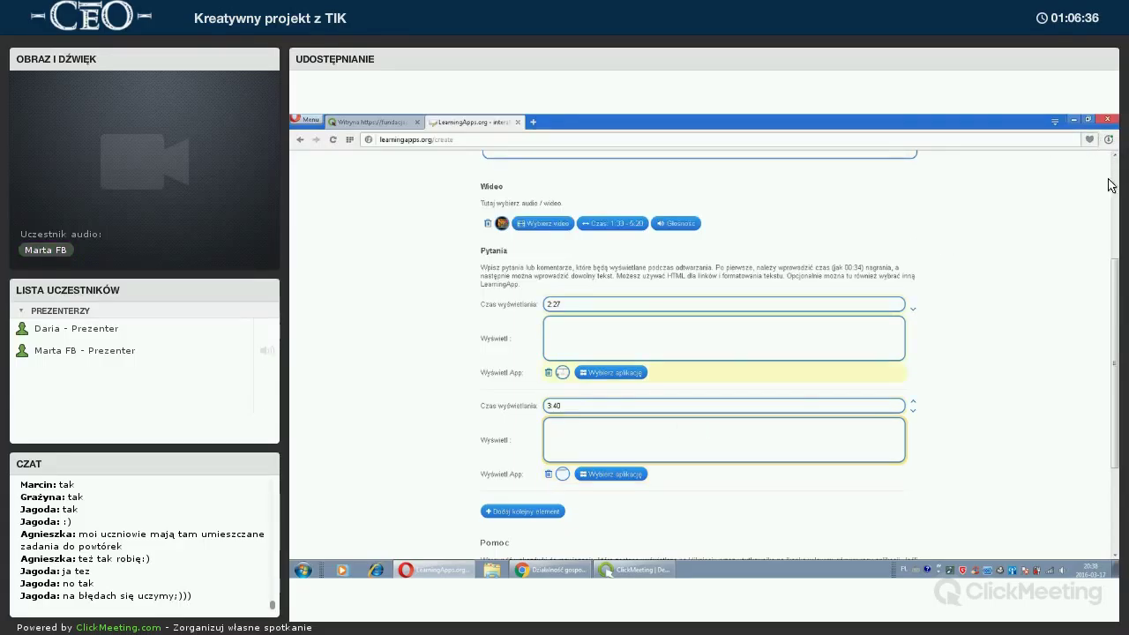
# - Save the "Działalność gospodarcza - Młodzi Przedsiębiorczy" application and return to its display page
pyautogui.scroll(-2, 928, 467)
pyautogui.click(882, 507)
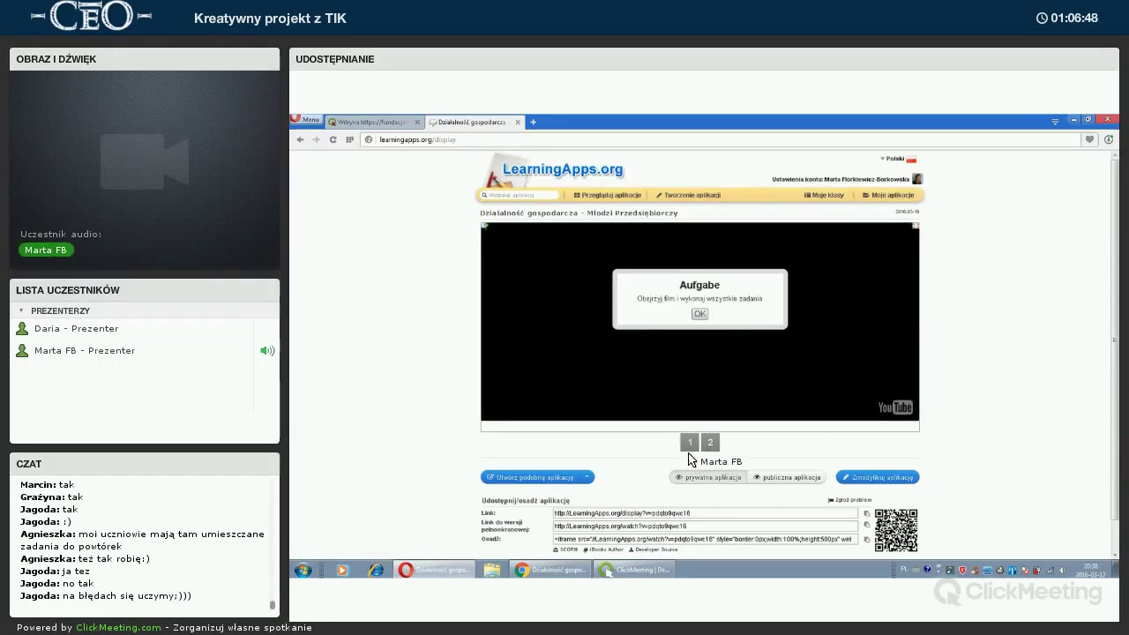
# - Open the windows of the first and second embedded tasks in the saved video application
pyautogui.click(690, 448)
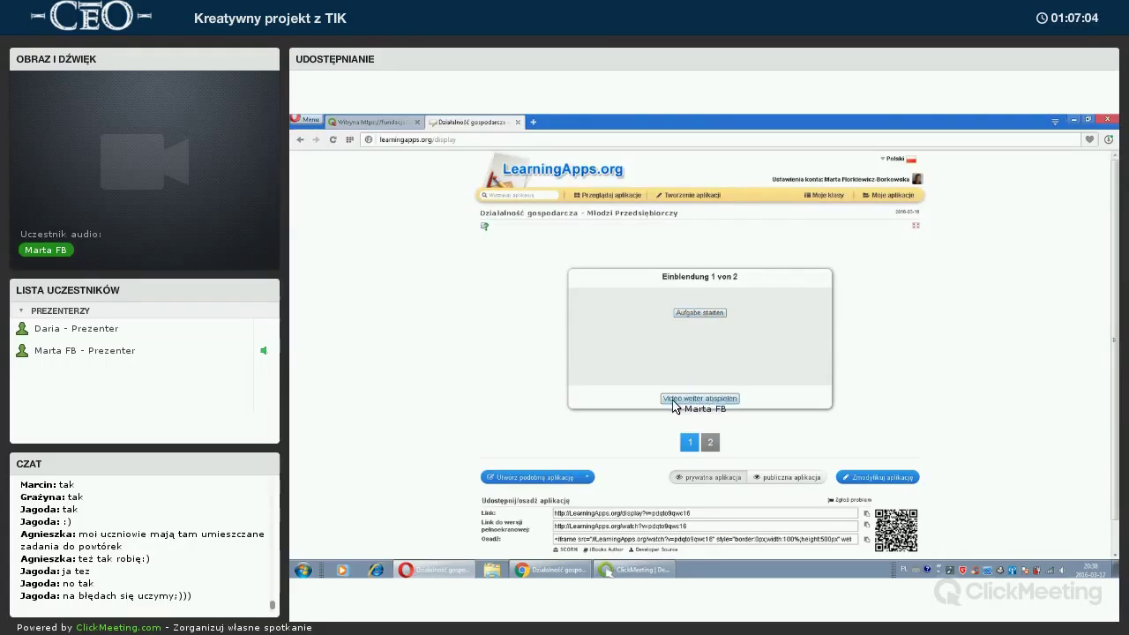
pyautogui.click(710, 444)
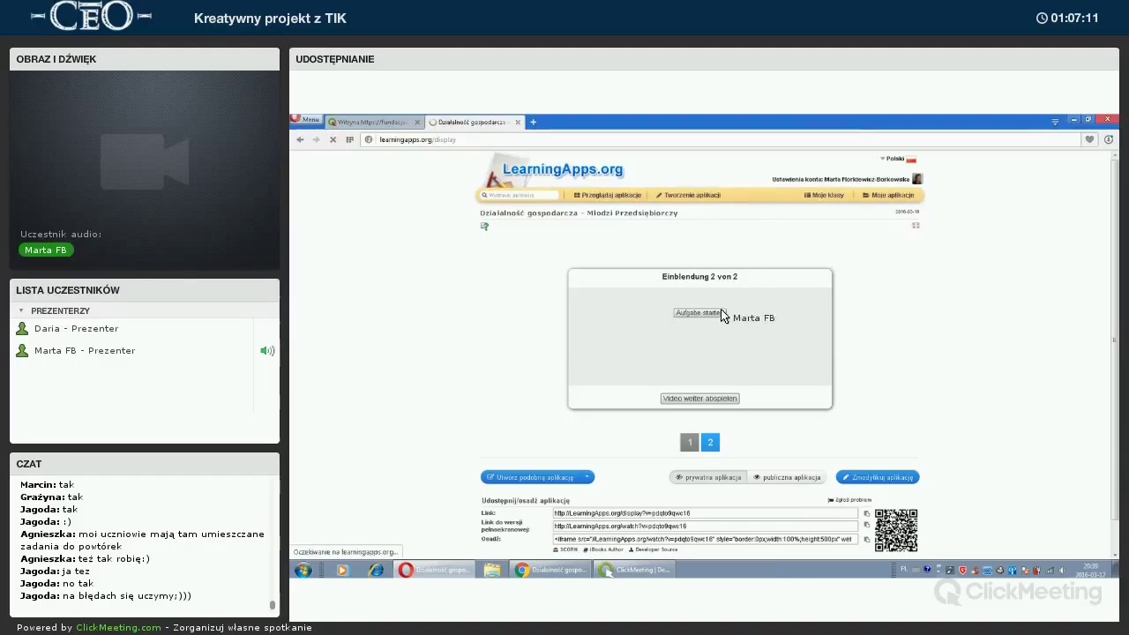
# - Open the Audio / Video z adnotacjami template from the application creation page
pyautogui.click(736, 440)
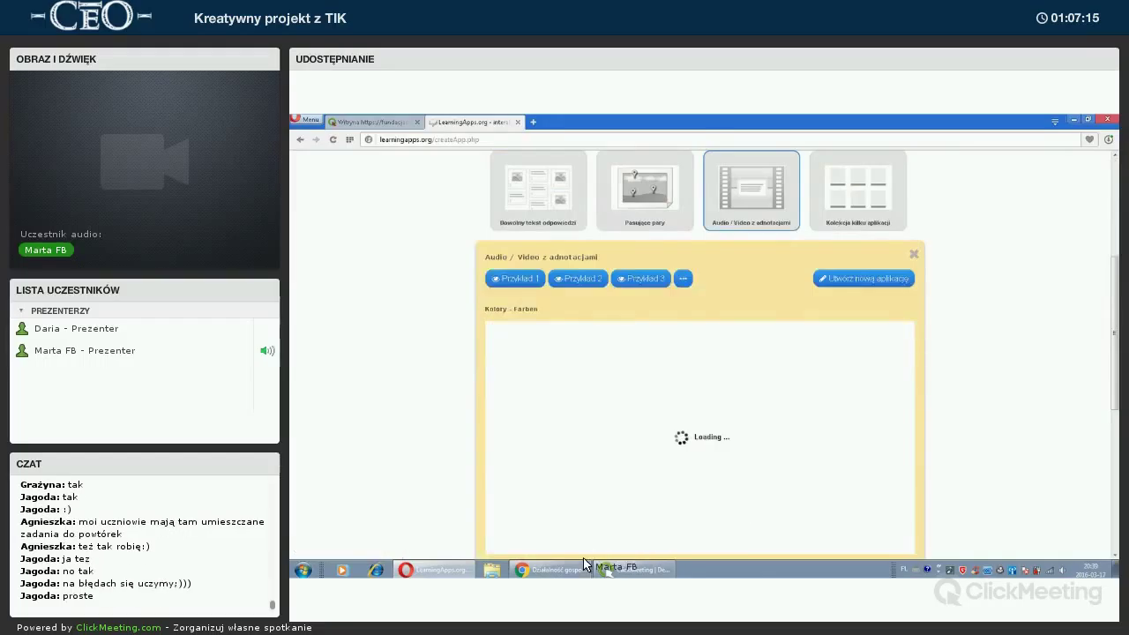
pyautogui.scroll(-2, 748, 479)
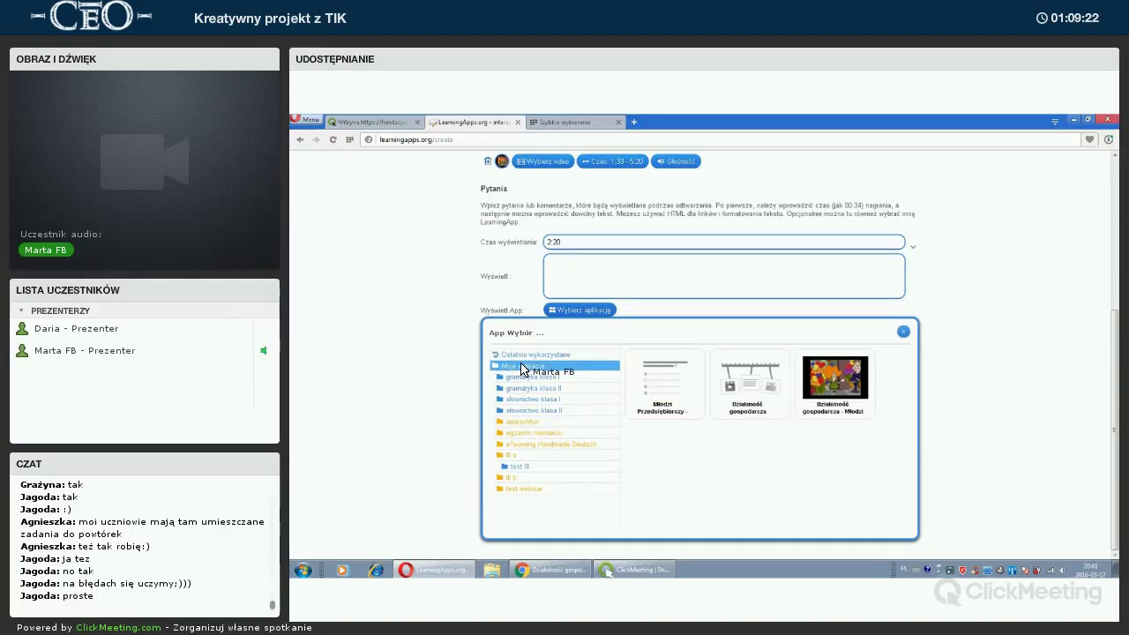
# - Browse the application folders, including gramatyka klasa I and słownictwo klasa II, and attach one from Moje aplikacje to the question at 2:20
pyautogui.click(530, 376)
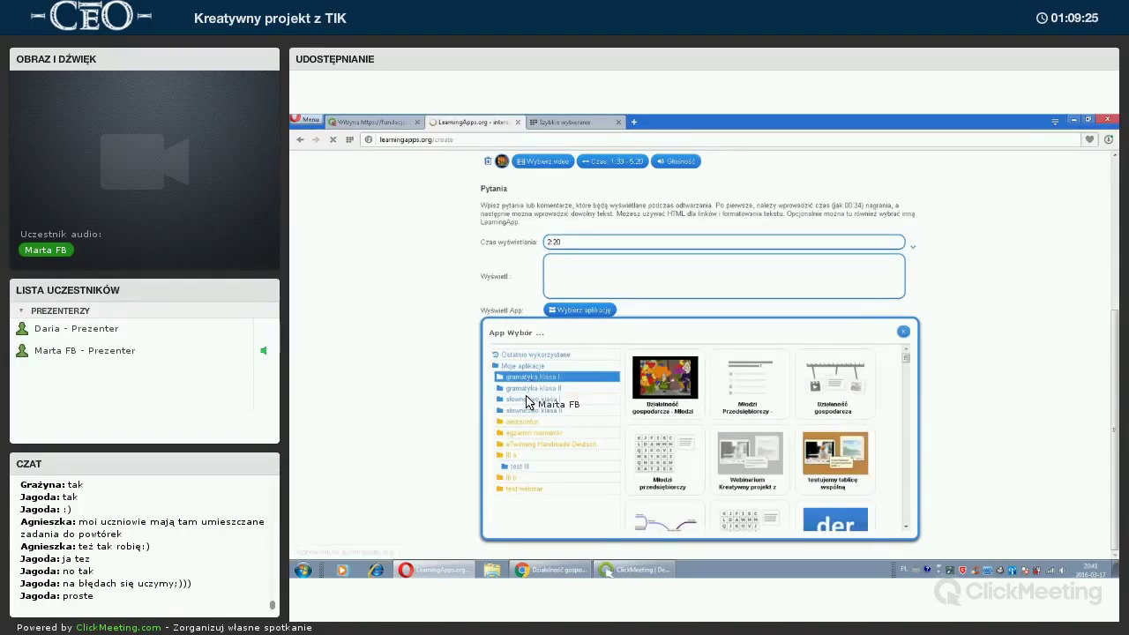
pyautogui.click(532, 411)
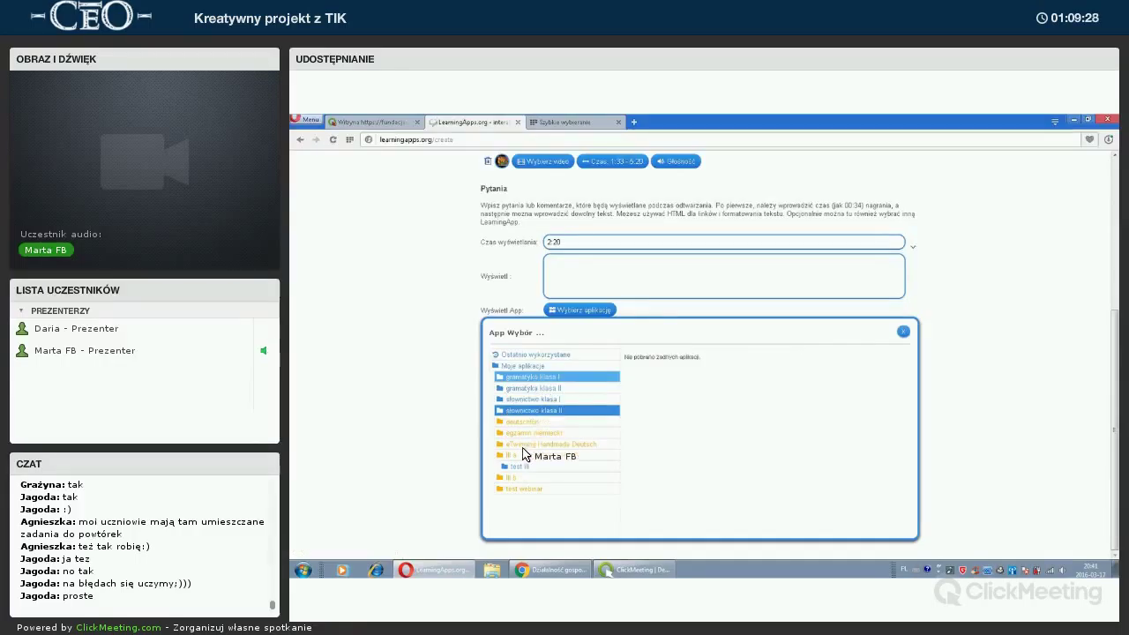
pyautogui.click(532, 367)
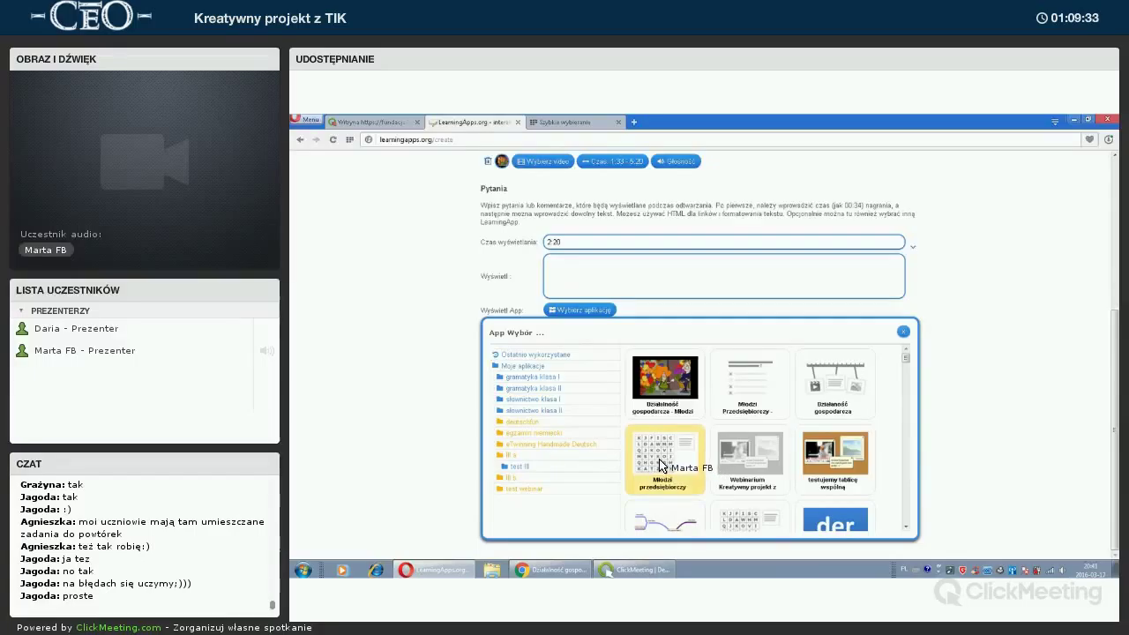
pyautogui.click(628, 408)
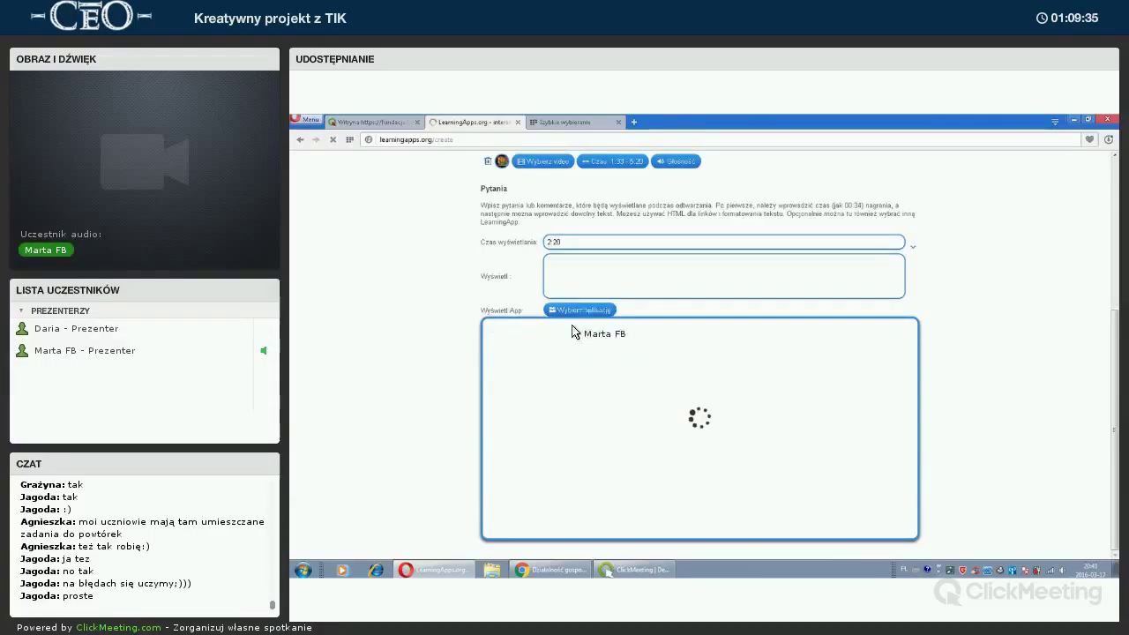
# - Add a second question with display time 5:20 and attach the Młodzi Przedsiębiorczy quiz to it
pyautogui.click(549, 357)
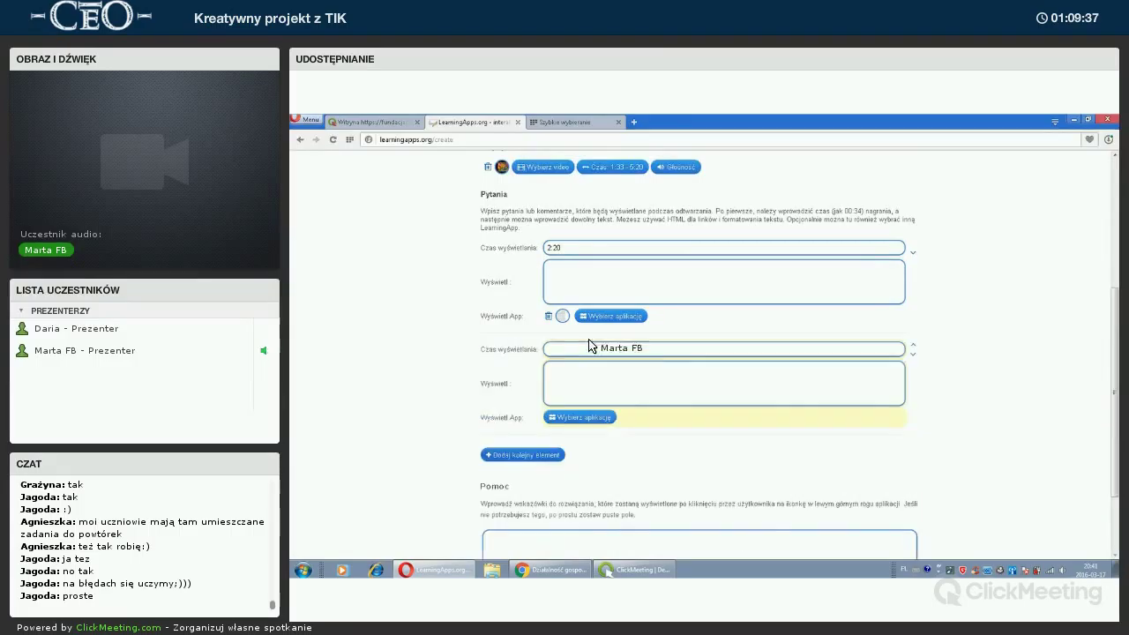
pyautogui.click(607, 343)
pyautogui.write('5')
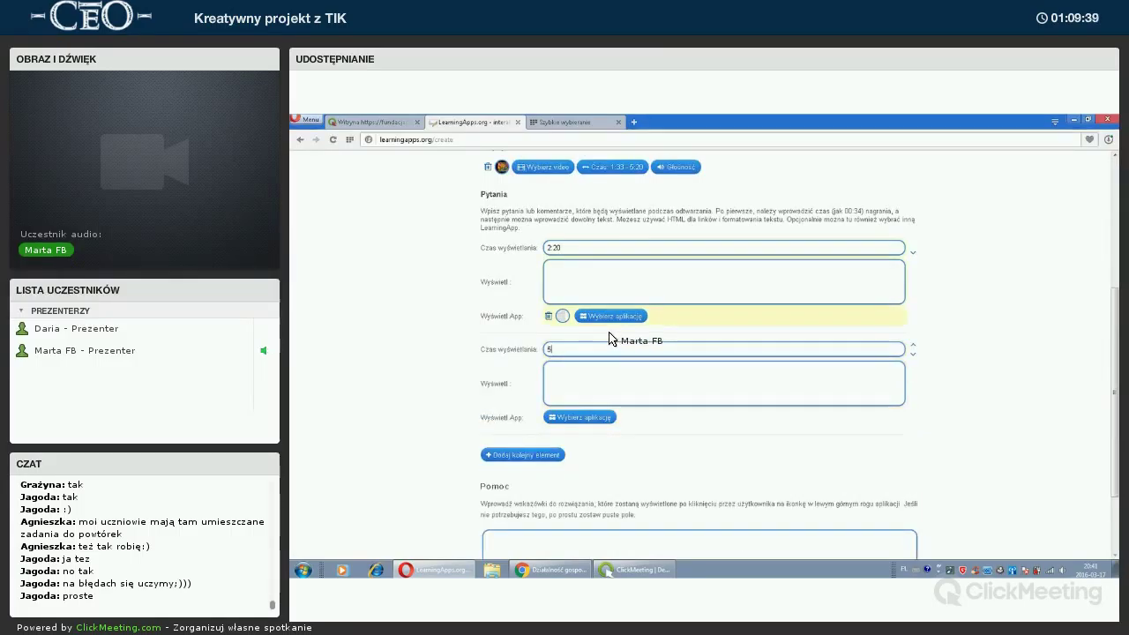
pyautogui.write(':20')
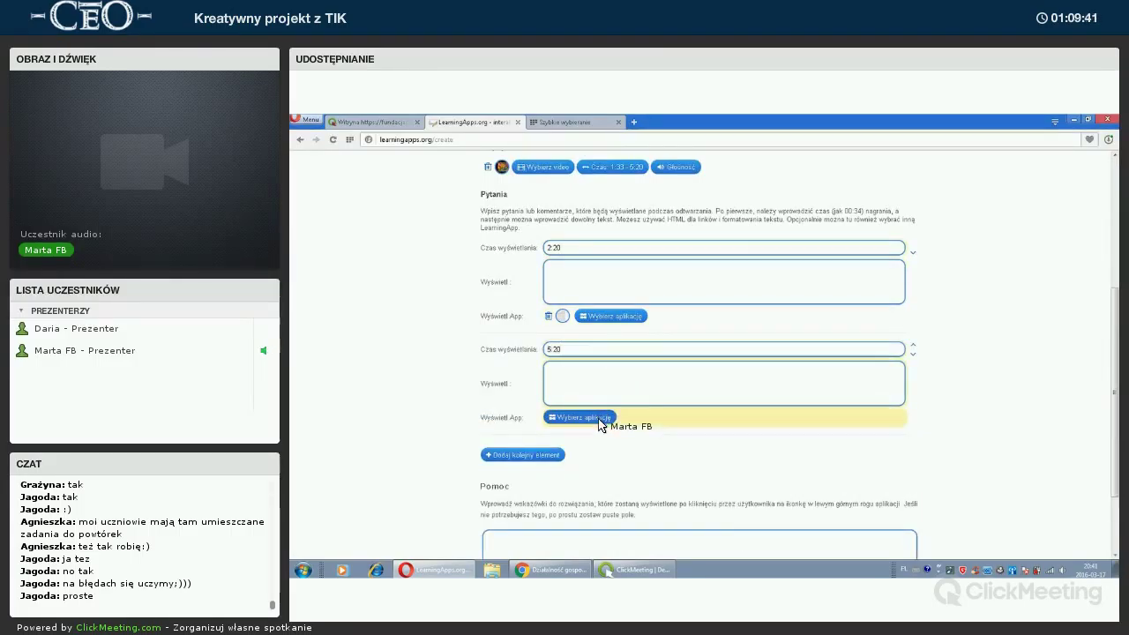
pyautogui.click(598, 420)
pyautogui.scroll(-2, 754, 392)
pyautogui.click(759, 384)
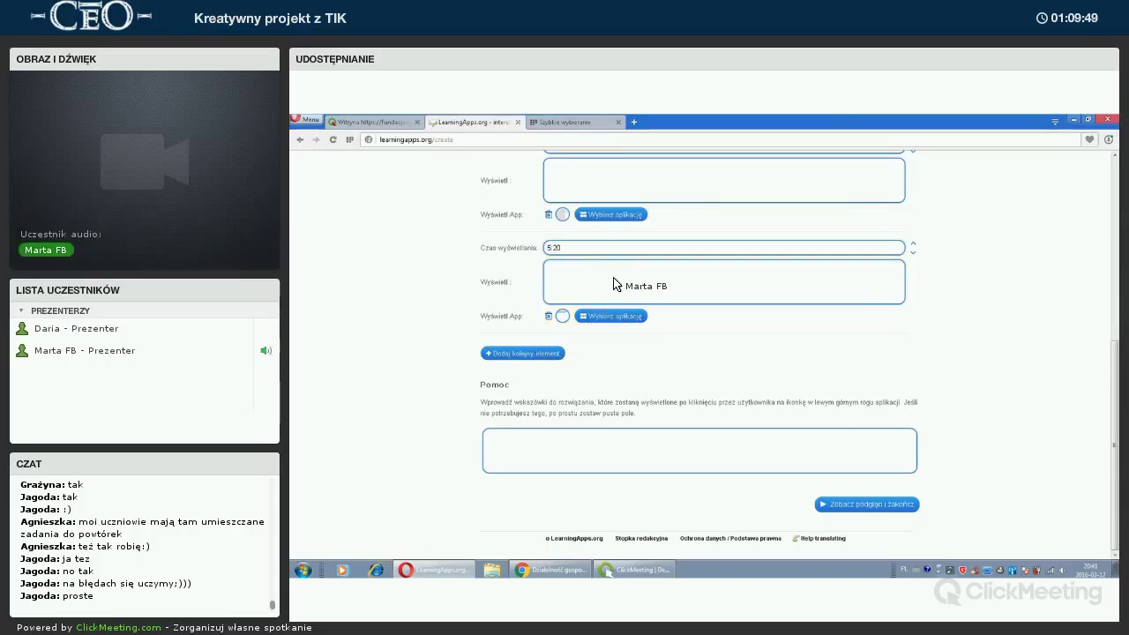
# - Check the entries of both questions and generate the application's preview
pyautogui.scroll(3, 601, 292)
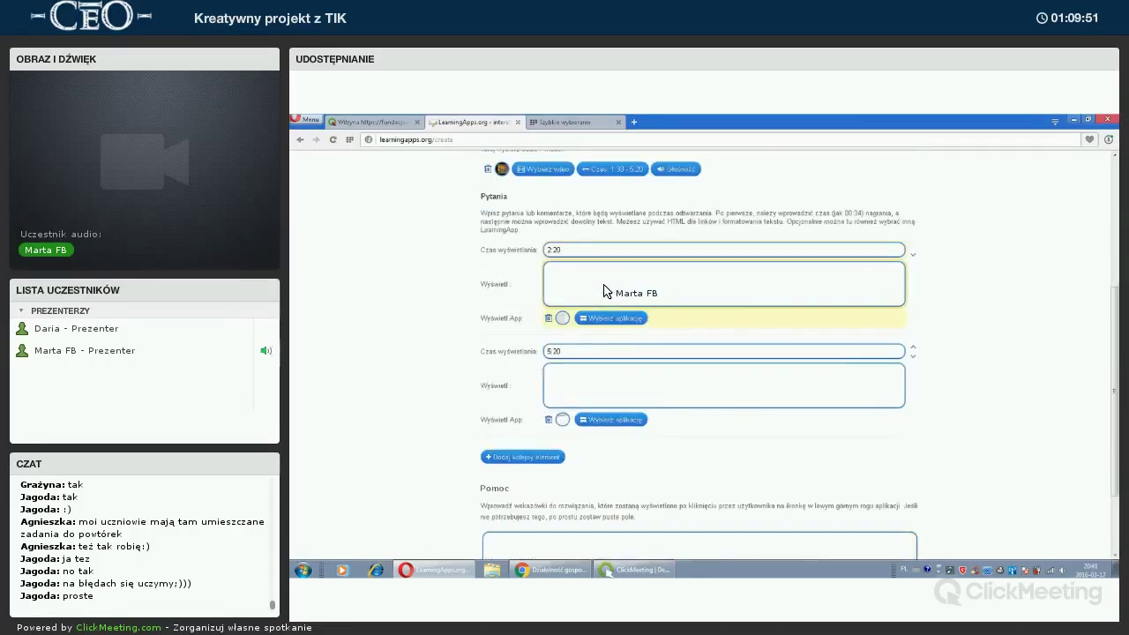
pyautogui.scroll(-3, 866, 500)
pyautogui.click(869, 505)
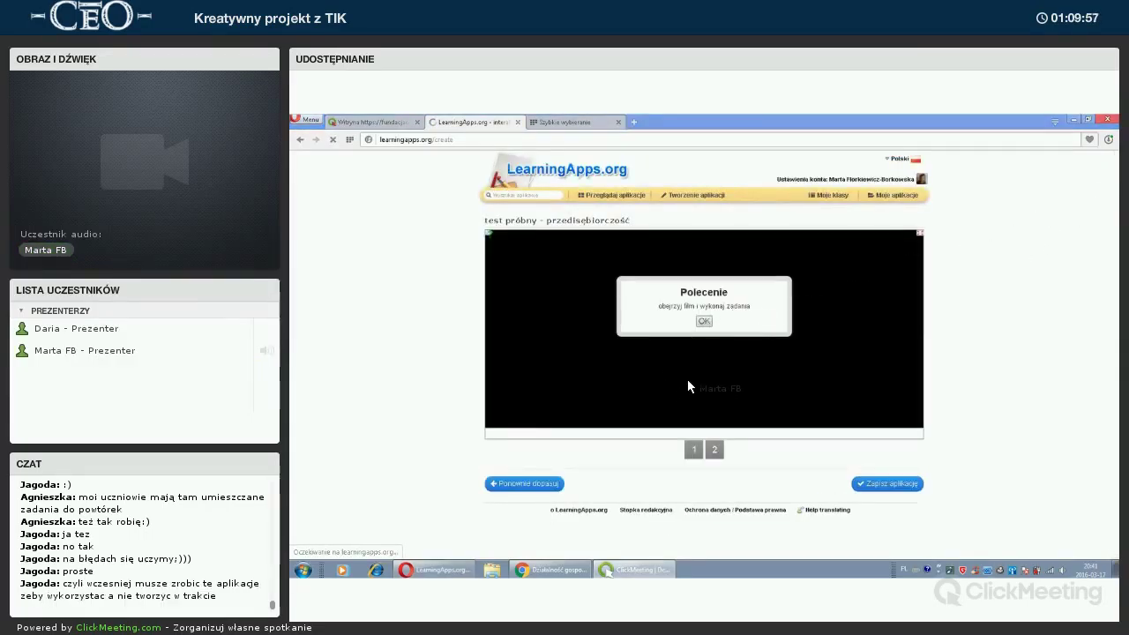
# - Test both task markers in the preview and start the quiz attached to the second one
pyautogui.click(694, 450)
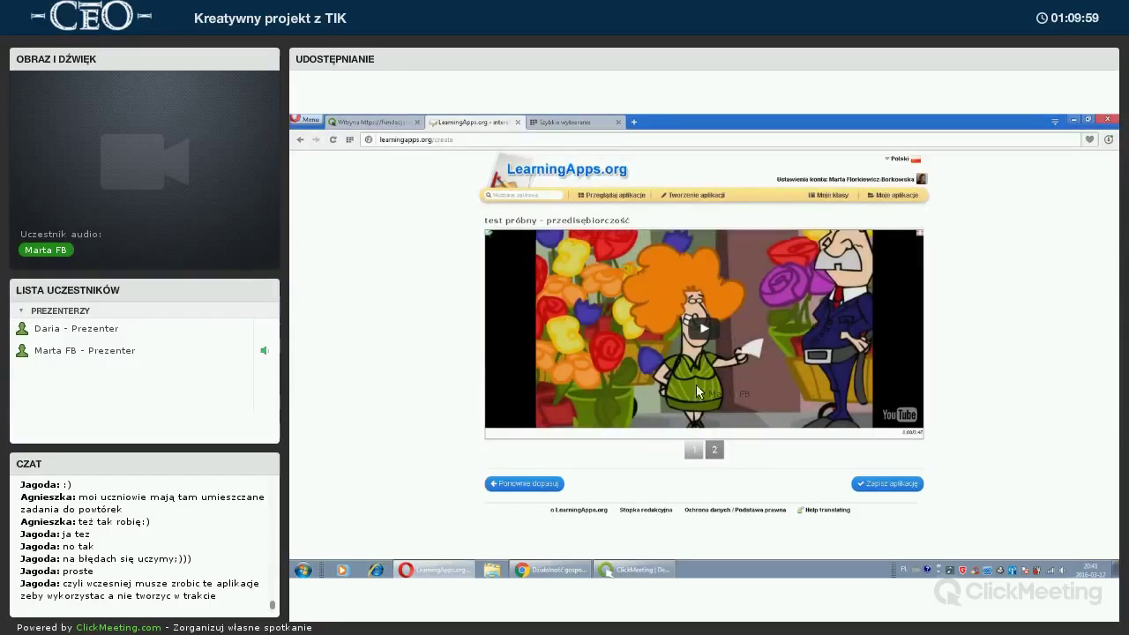
pyautogui.click(716, 451)
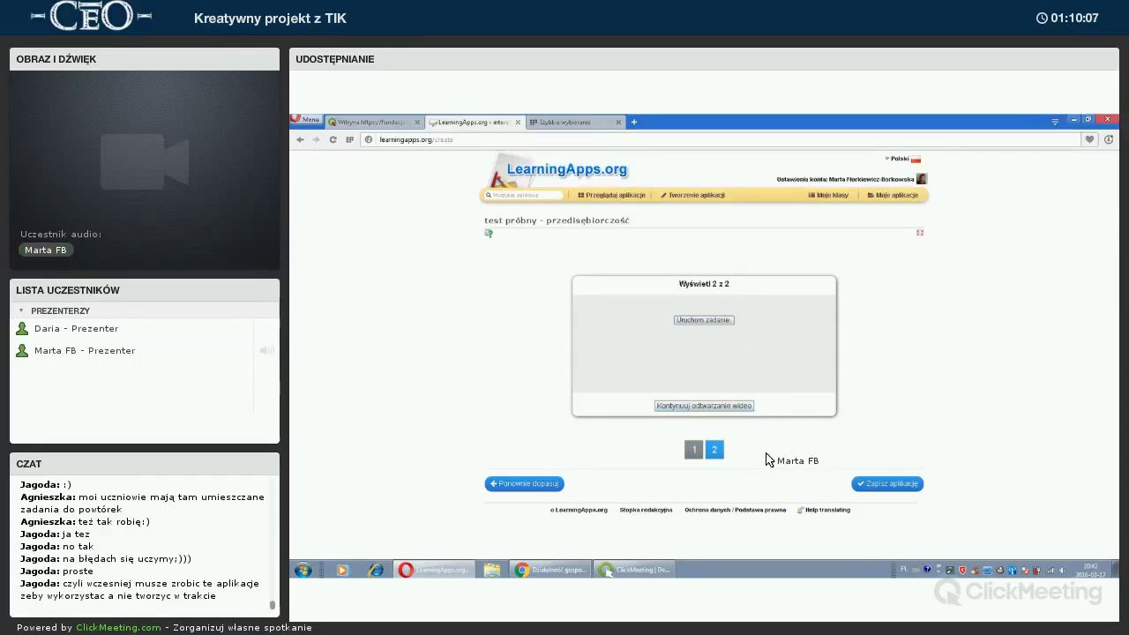
pyautogui.click(713, 321)
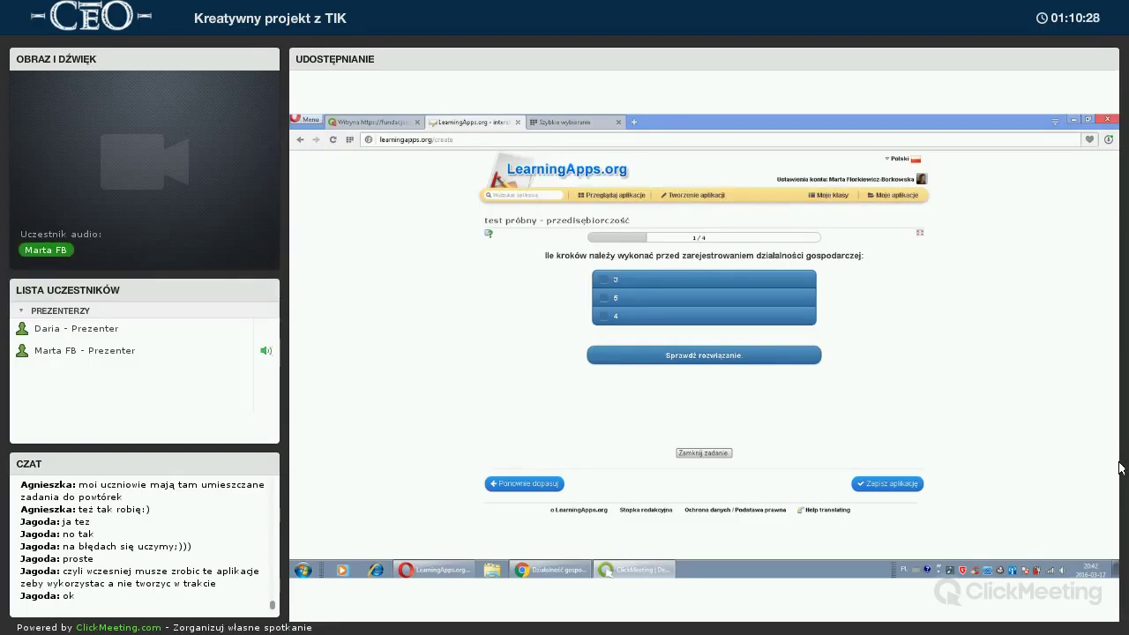
# - Save the "test próbny - przedsiębiorczość" application and view its sharing links
pyautogui.click(875, 490)
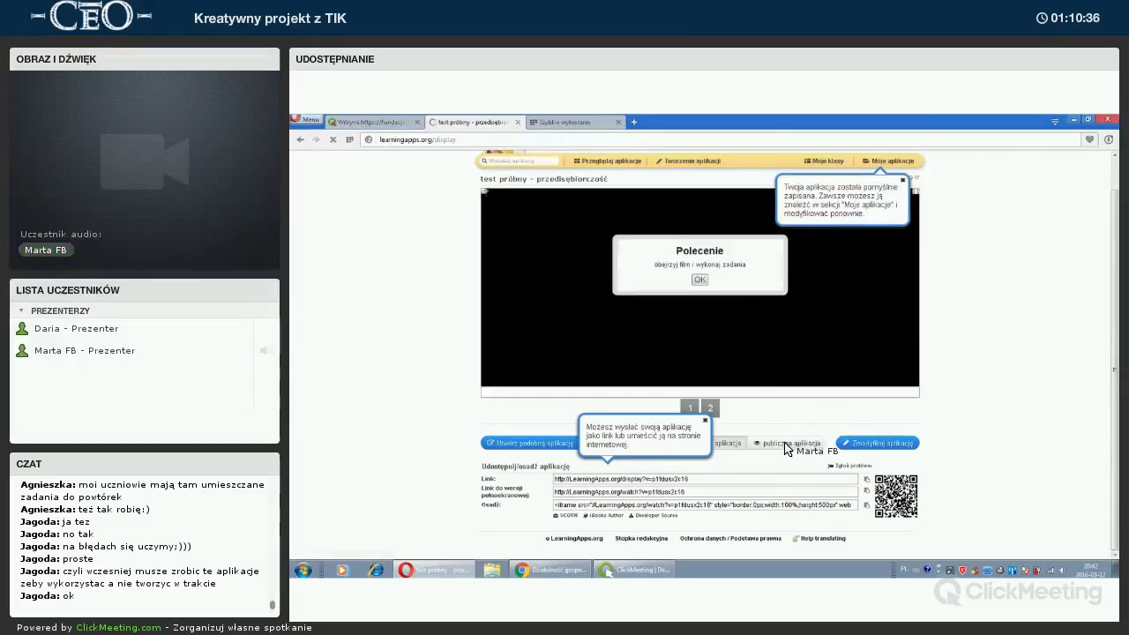
pyautogui.scroll(-1, 724, 441)
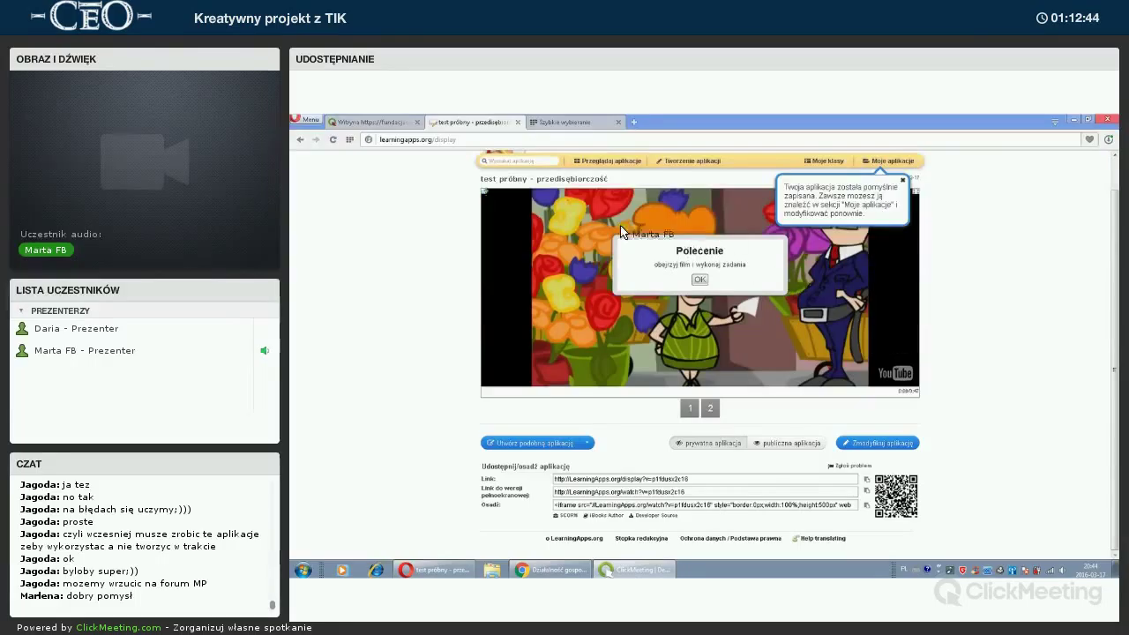
# - Switch to Tackk at tackk.com, try several background colours on the new project and choose light salmon pink
pyautogui.click(457, 140)
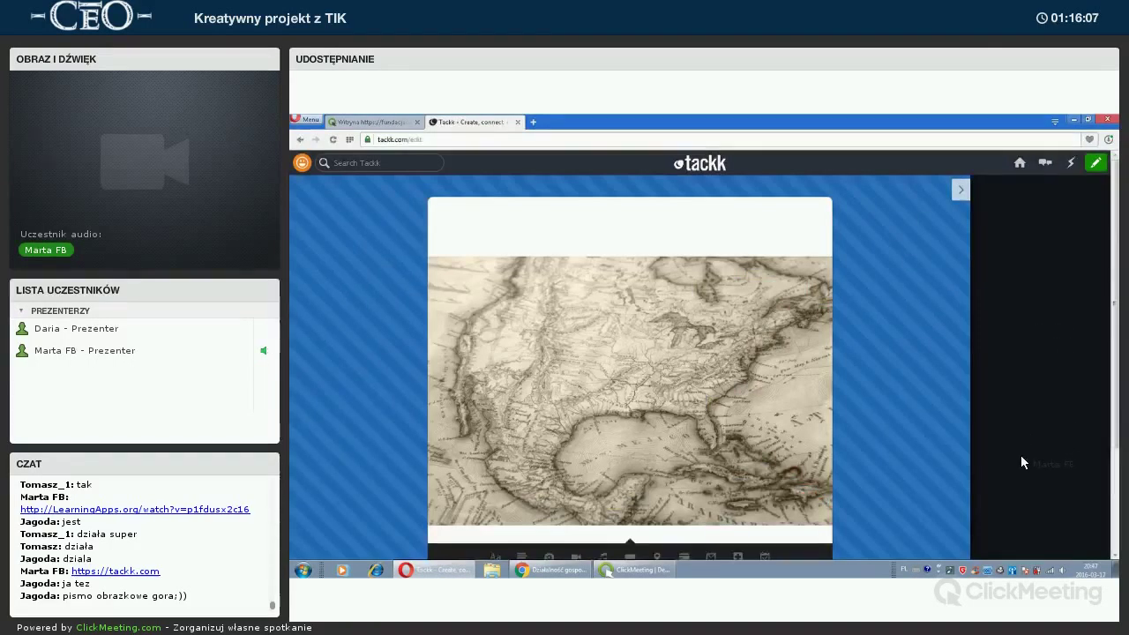
pyautogui.click(1013, 322)
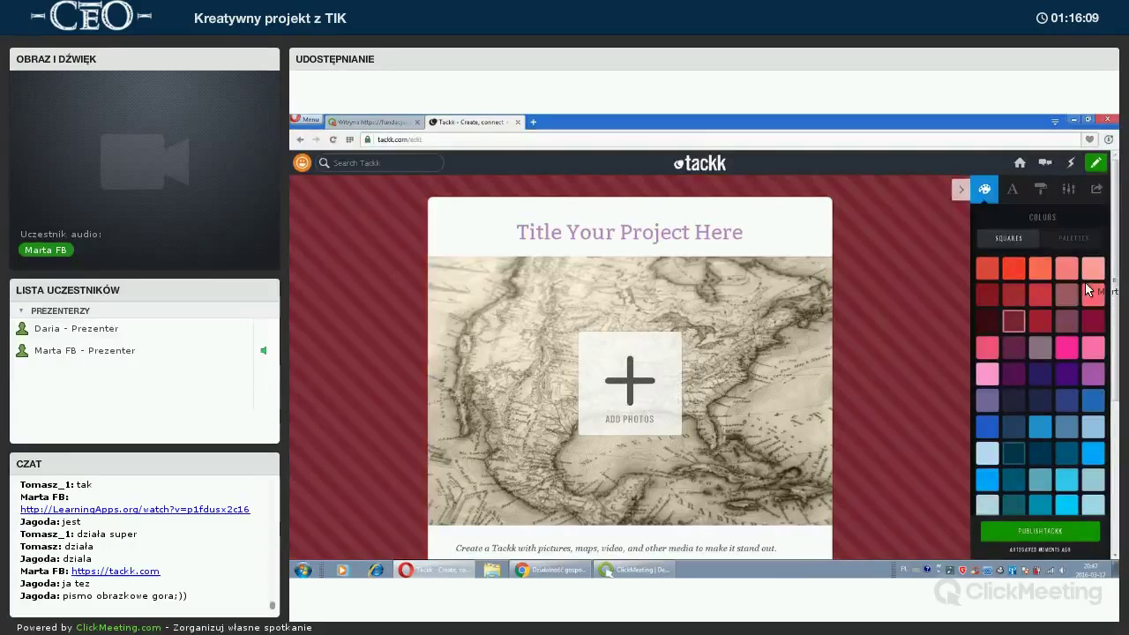
pyautogui.click(1013, 454)
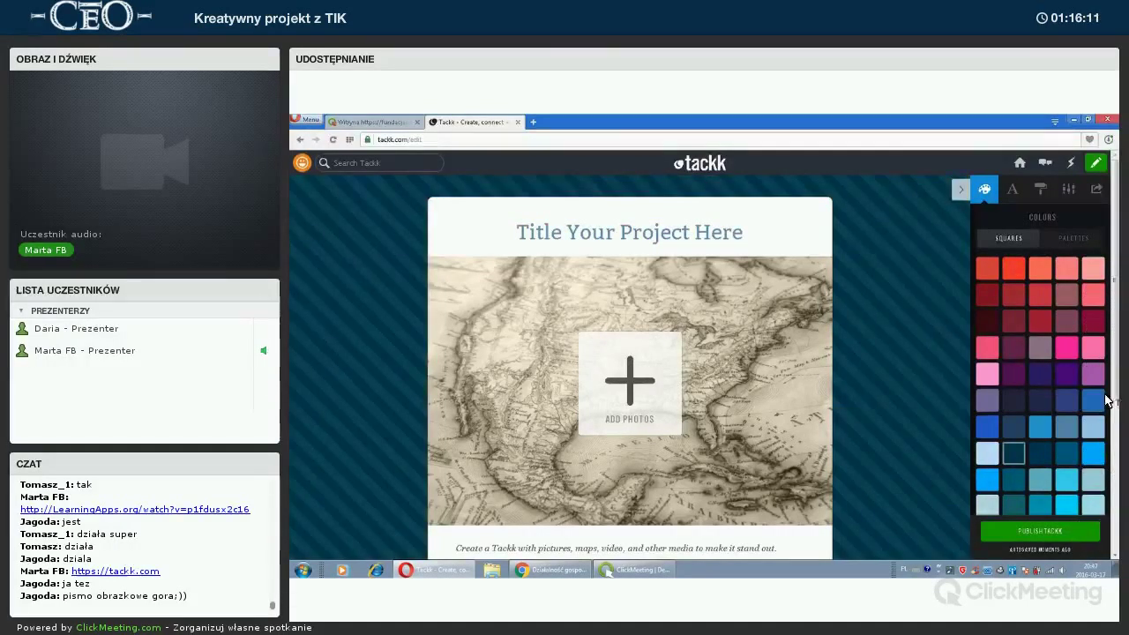
pyautogui.click(1102, 348)
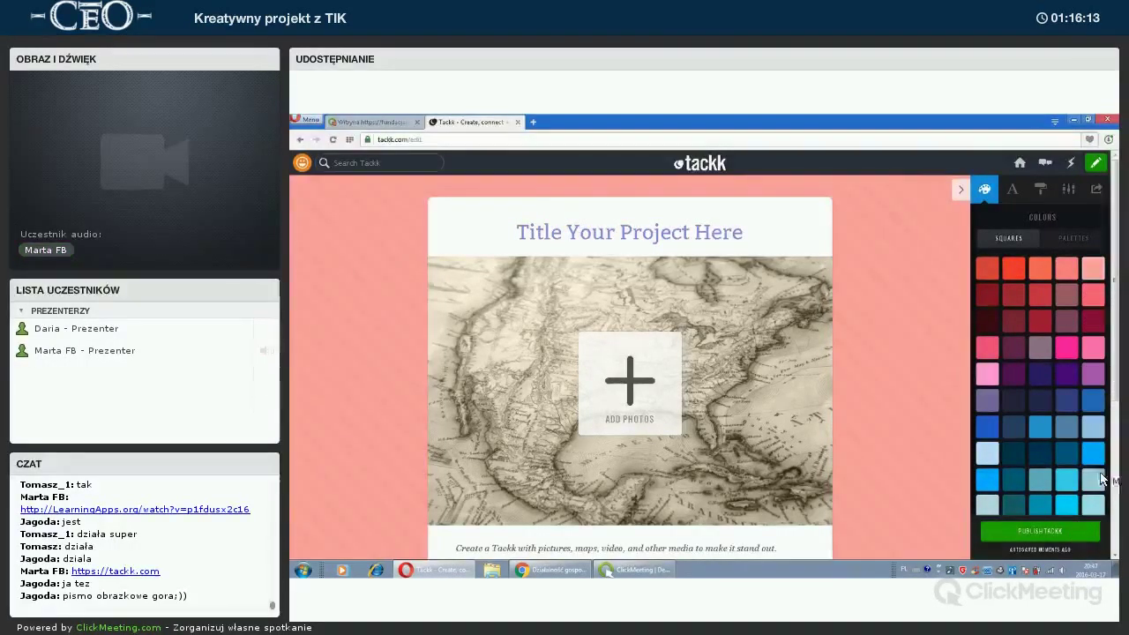
# - Title the Tackk project "webinar młodzi przedsiębiorczy"
pyautogui.scroll(-1, 1110, 380)
pyautogui.scroll(-3, 1100, 229)
pyautogui.scroll(4, 1100, 218)
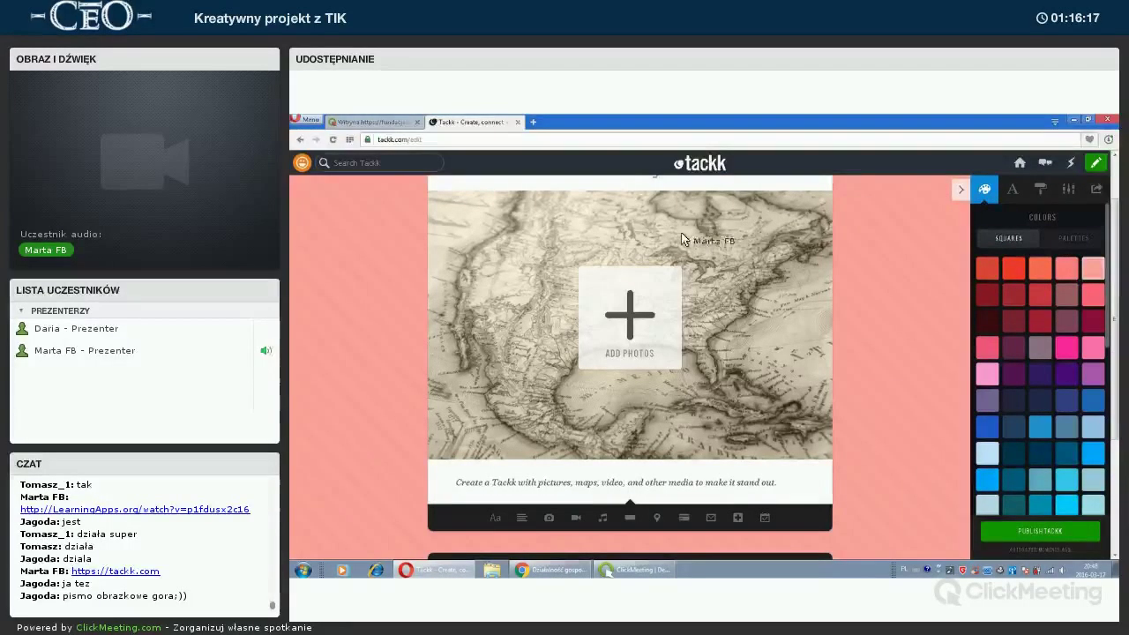
pyautogui.scroll(1, 637, 194)
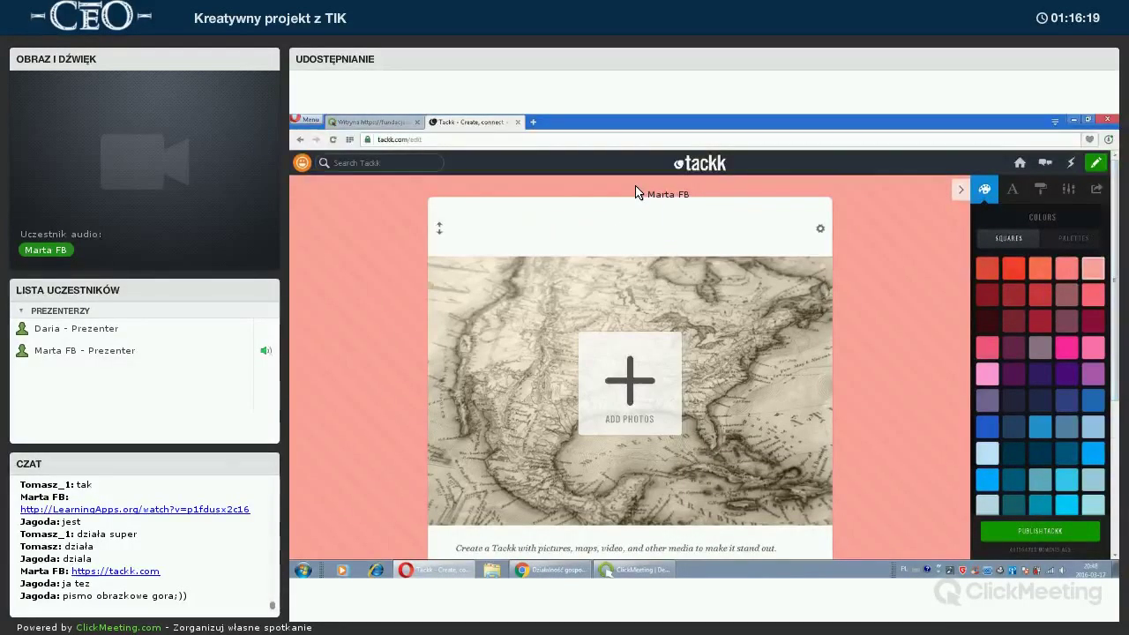
pyautogui.write('t młodzi')
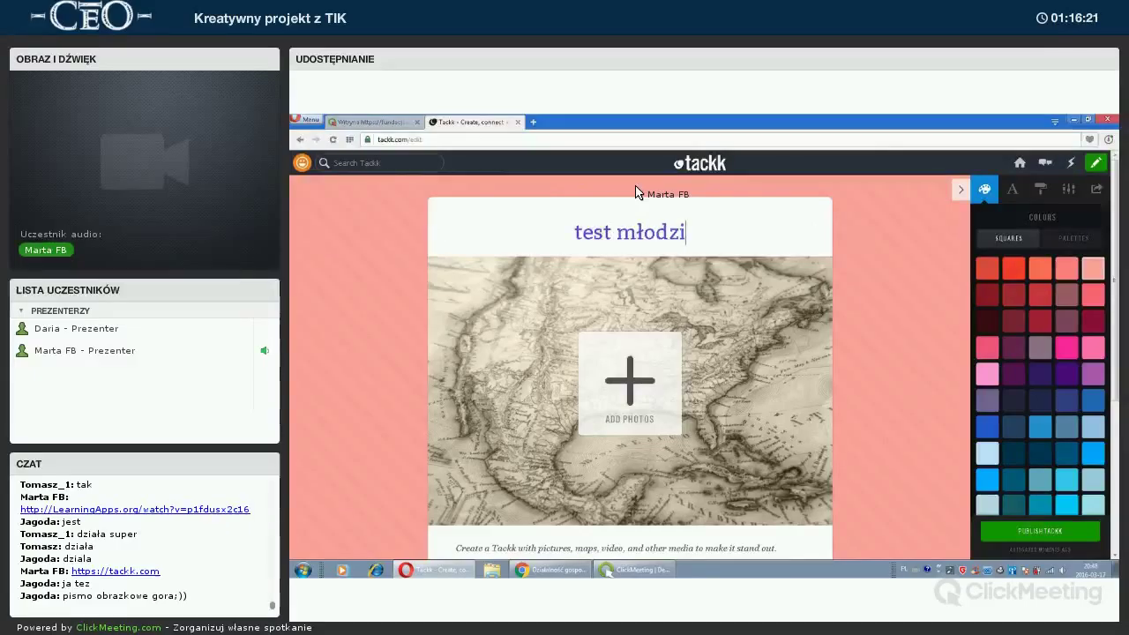
pyautogui.write(' przedsi')
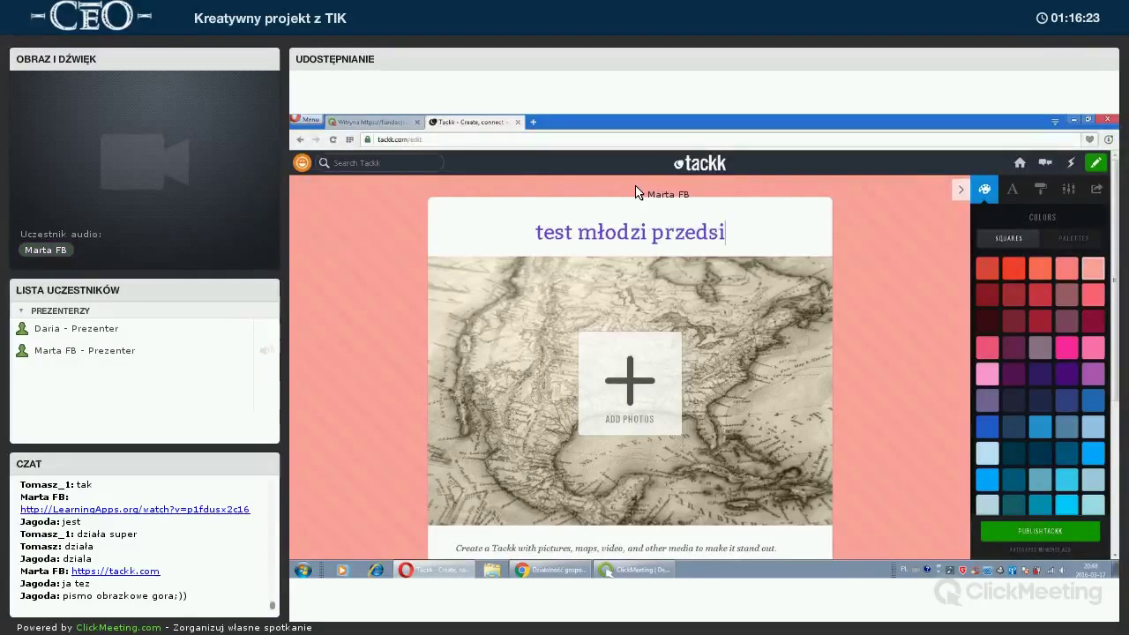
pyautogui.write('ębiorczy')
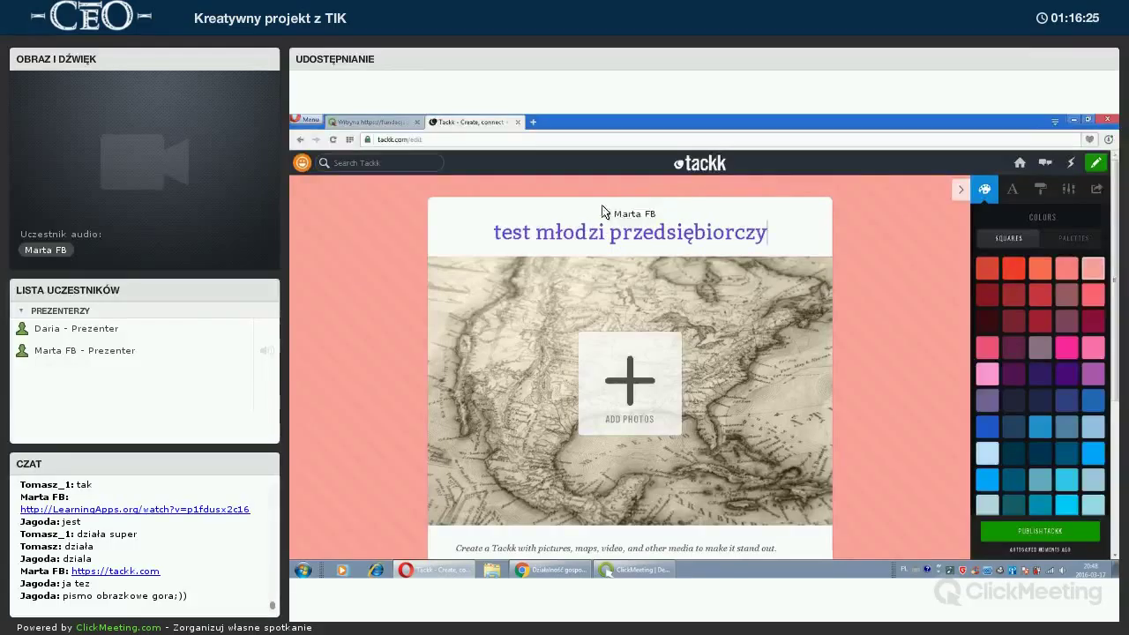
pyautogui.doubleClick(492, 227)
pyautogui.write('webinar')
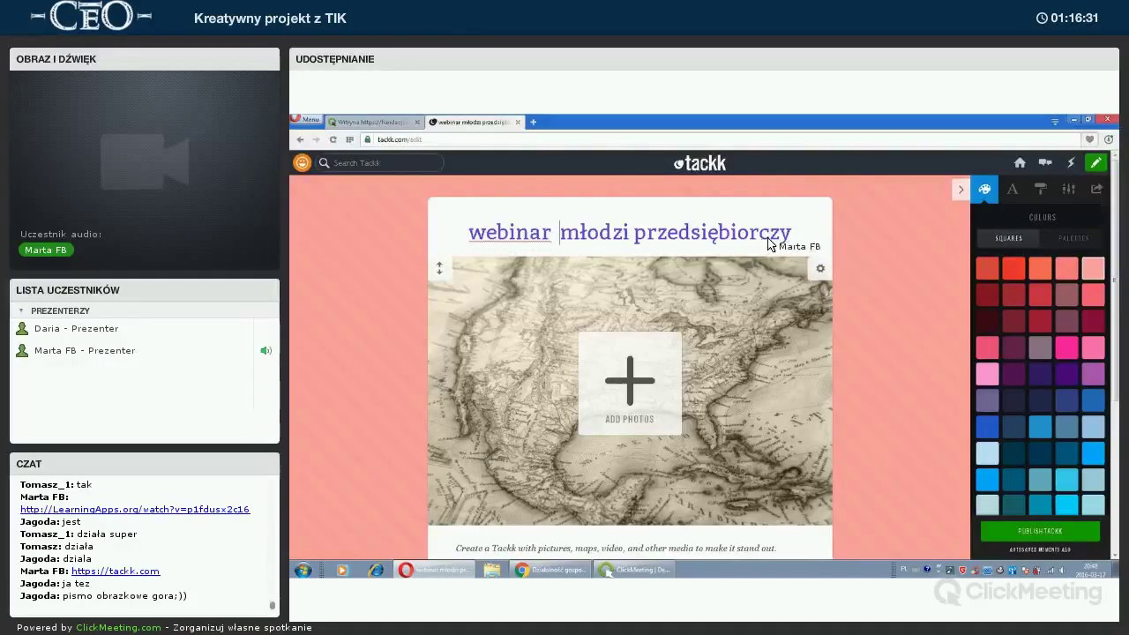
# - Look through the list of fonts available for the project
pyautogui.click(1013, 191)
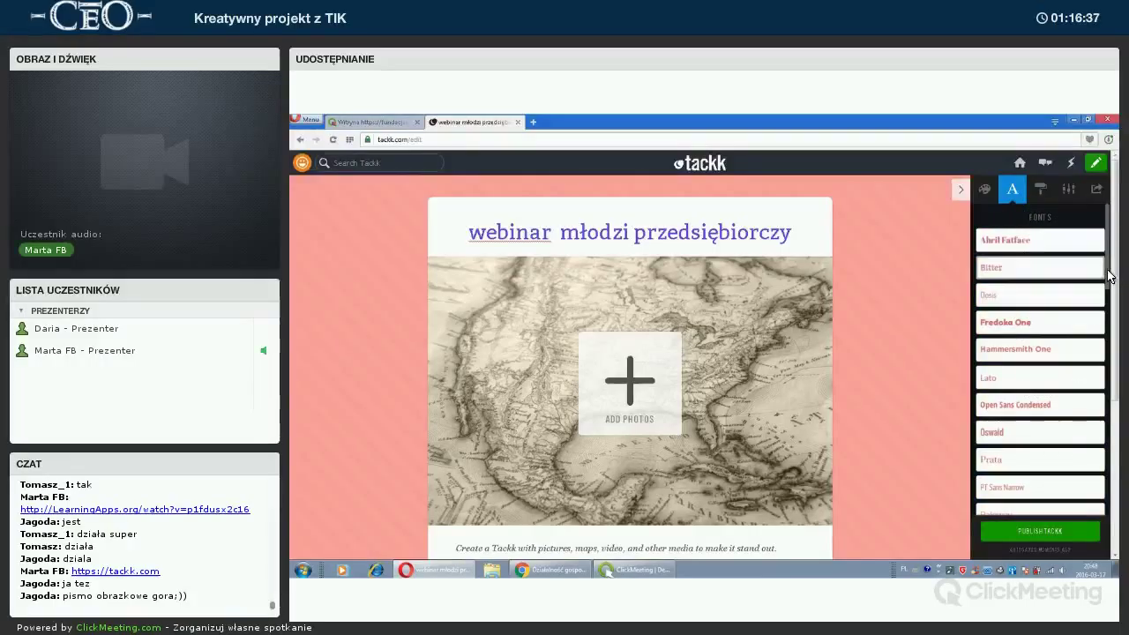
pyautogui.scroll(-6, 1110, 375)
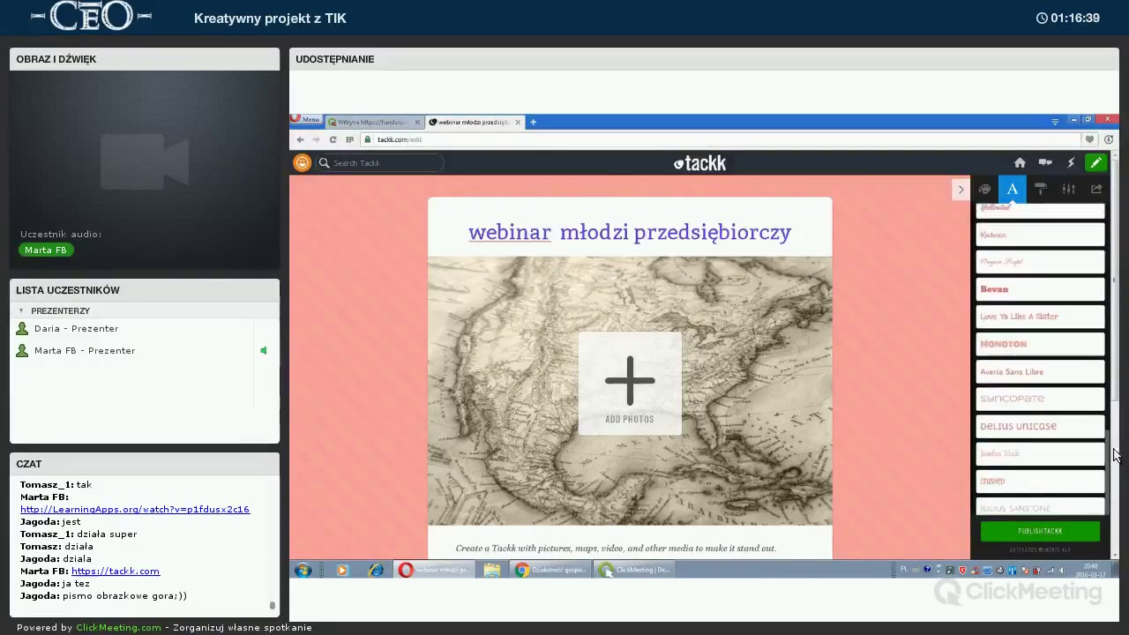
# - Try the Flowers background pattern on the project and apply the Horizontal pattern instead
pyautogui.click(1044, 191)
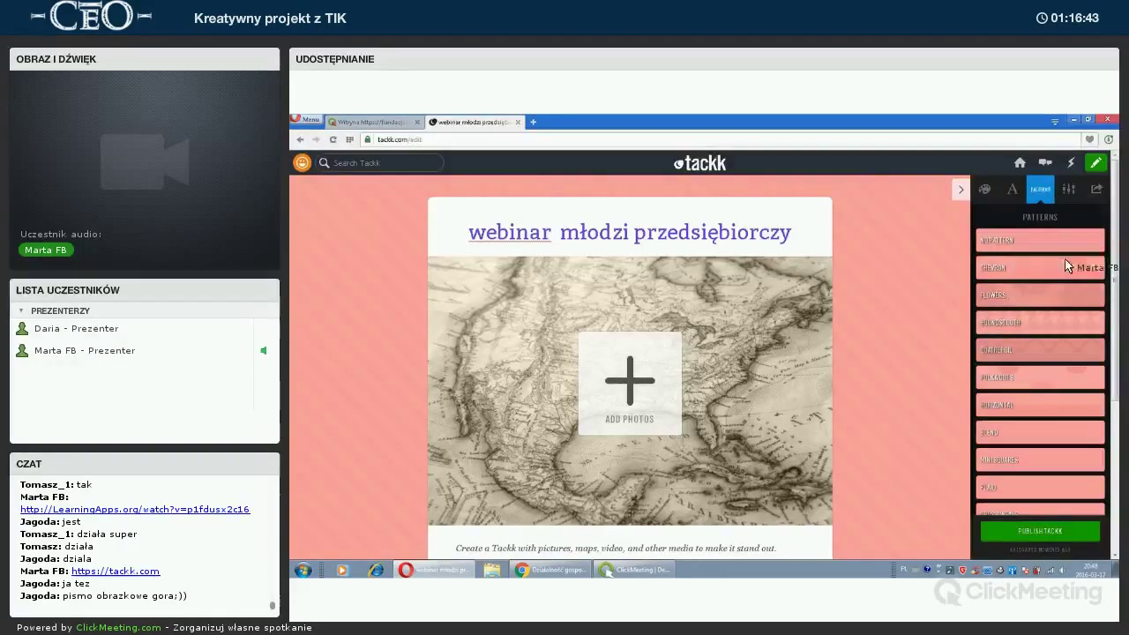
pyautogui.click(1049, 304)
pyautogui.click(1019, 407)
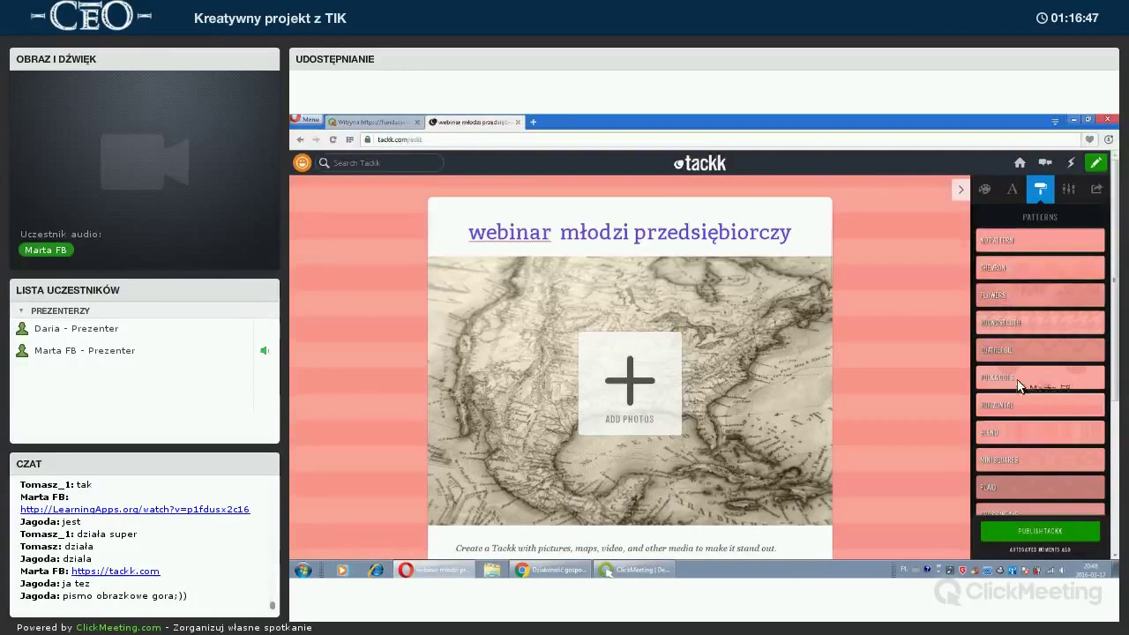